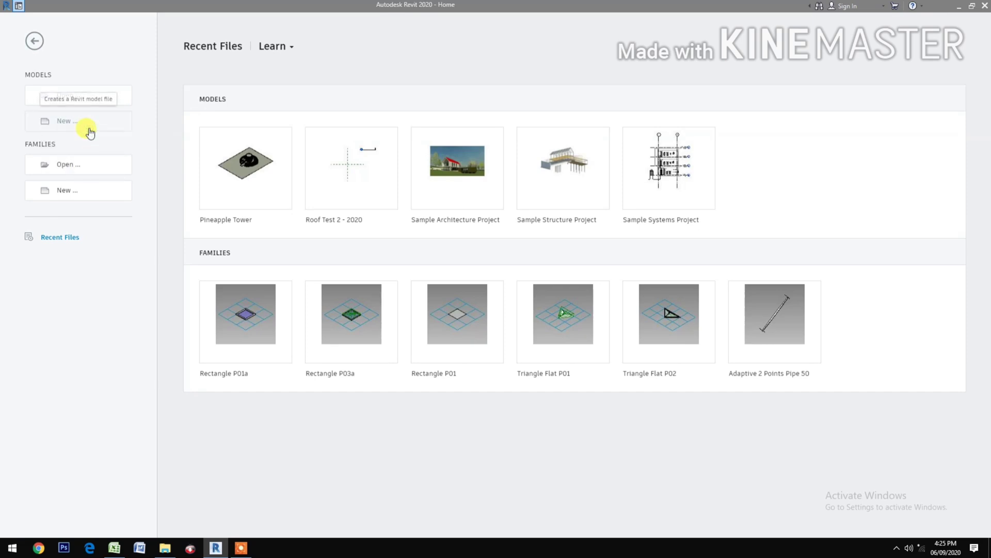
- Create a new project from the Architectural Template, opening its Level 1 floor plan
{"action": "left_click", "coordinate": [90, 133]}
{"action": "left_click", "coordinate": [425, 254]}
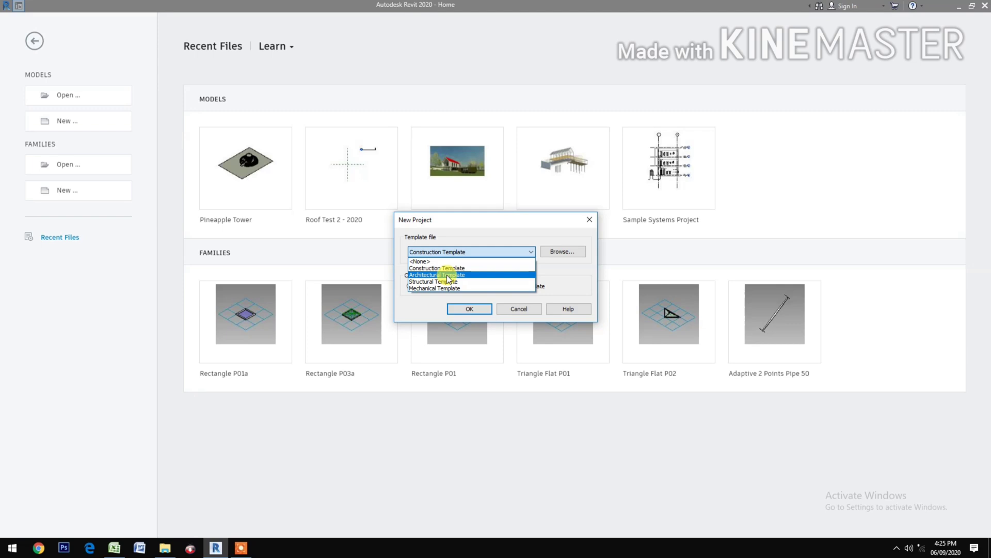
{"action": "left_click", "coordinate": [447, 271]}
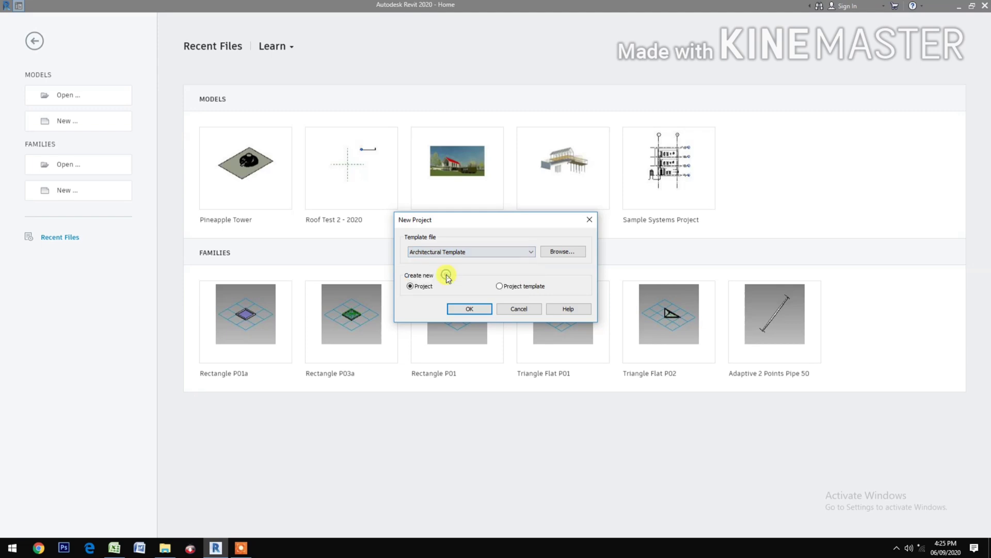
{"action": "left_click", "coordinate": [460, 310]}
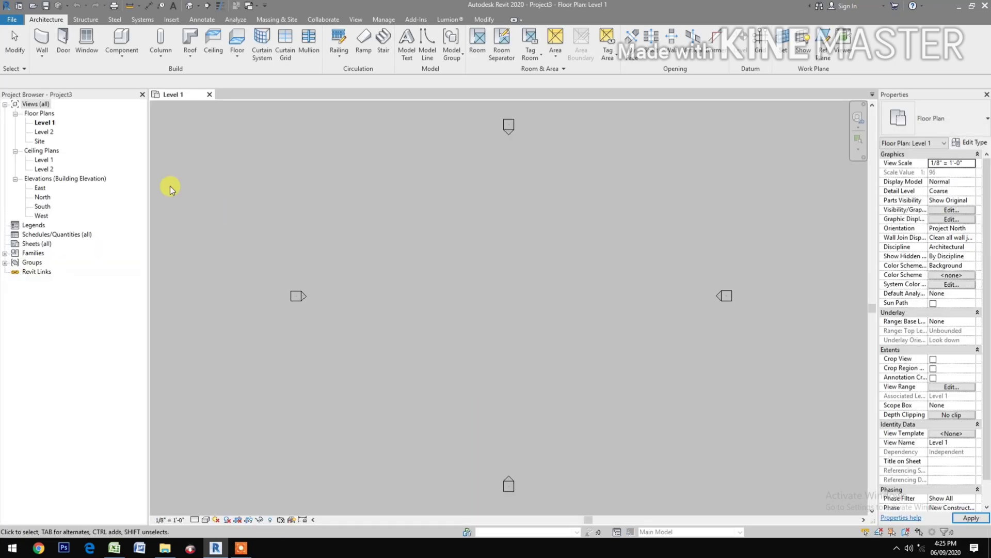
- Duplicate the Site floor plan view, producing Site Copy 1
{"action": "left_click", "coordinate": [39, 141]}
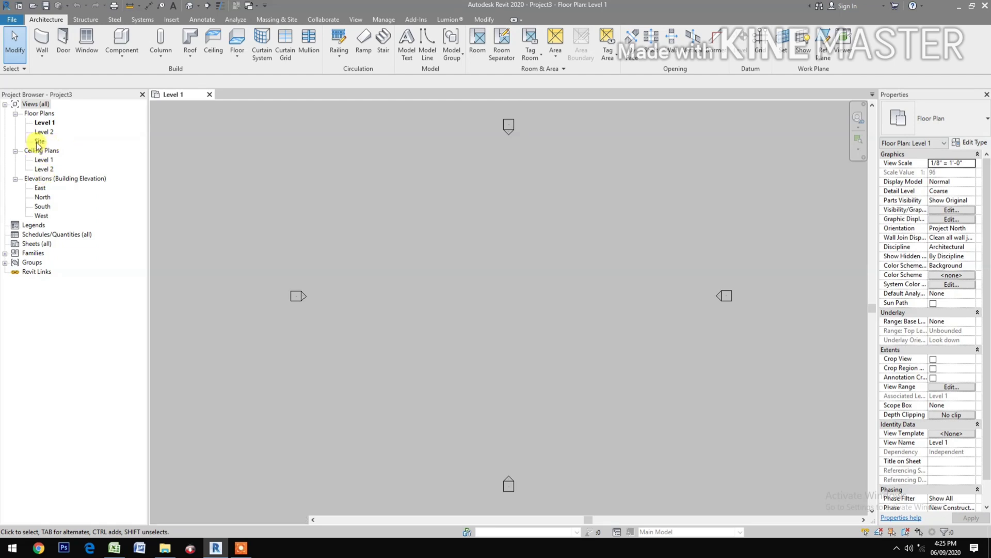
{"action": "right_click", "coordinate": [41, 142]}
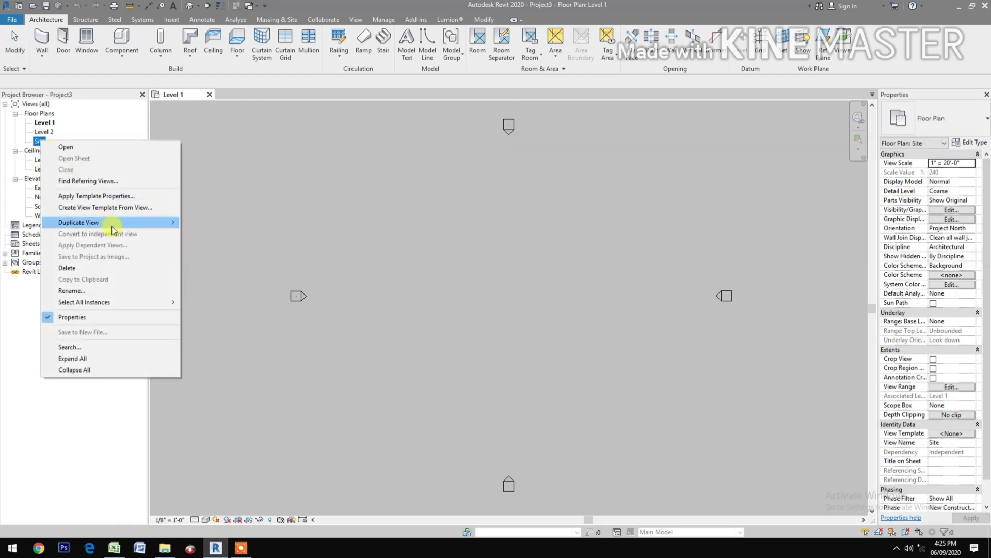
{"action": "mouse_move", "coordinate": [106, 223]}
{"action": "left_click", "coordinate": [197, 223]}
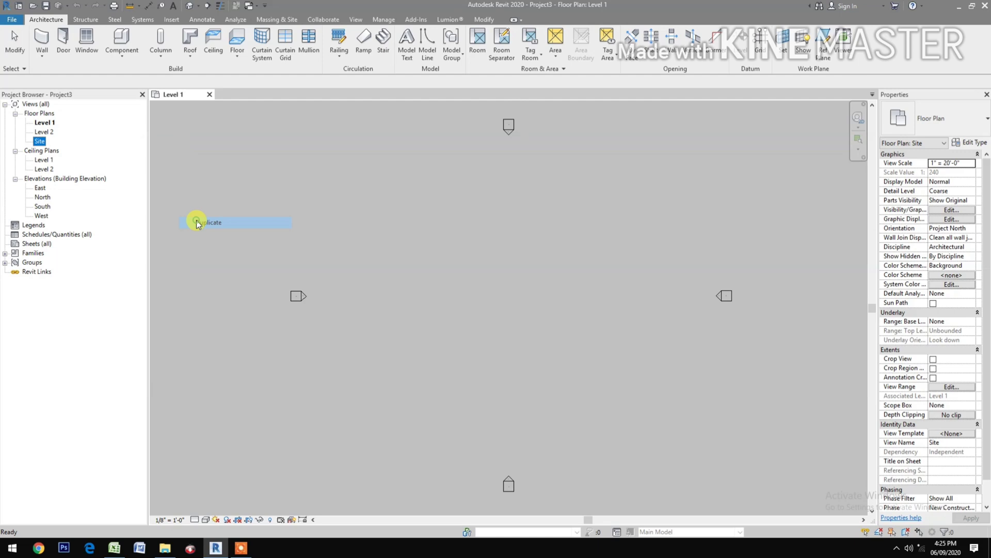
- Rename the Site Copy 1 view to 'Site True North'
{"action": "right_click", "coordinate": [61, 154]}
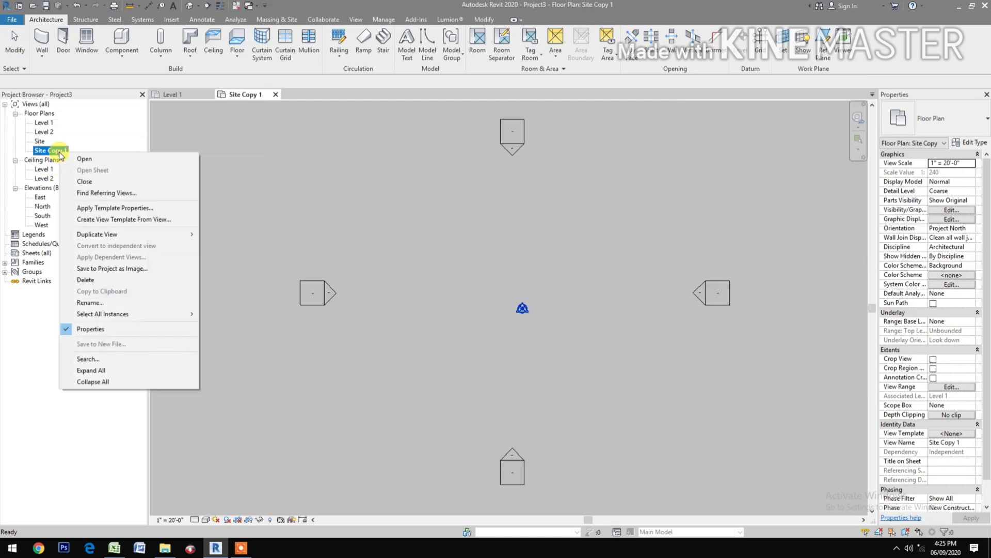
{"action": "left_click", "coordinate": [102, 305]}
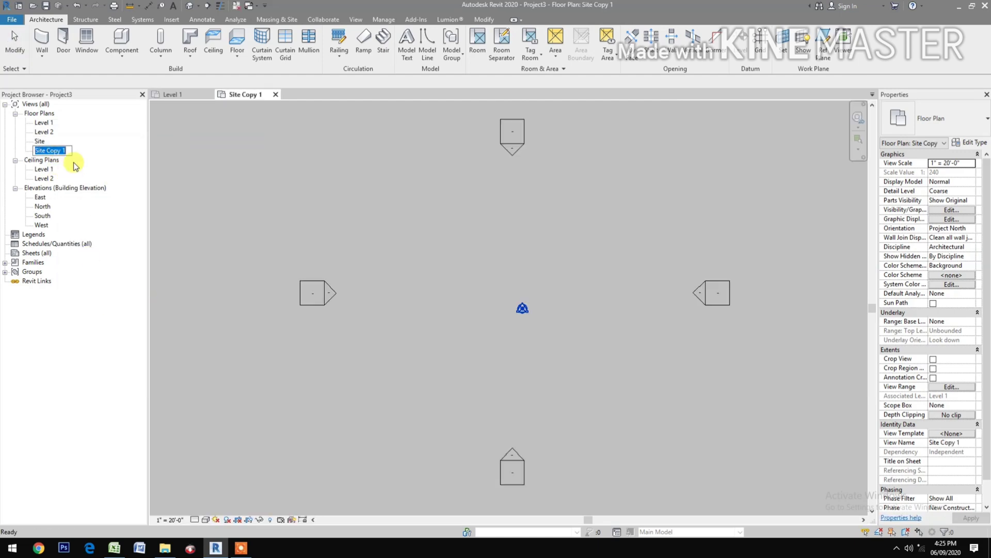
{"action": "left_click", "coordinate": [67, 151]}
{"action": "key", "text": "BackSpace"}
{"action": "key", "text": "BackSpace"}
{"action": "key", "text": "BackSpace"}
{"action": "key", "text": "BackSpace"}
{"action": "key", "text": "BackSpace"}
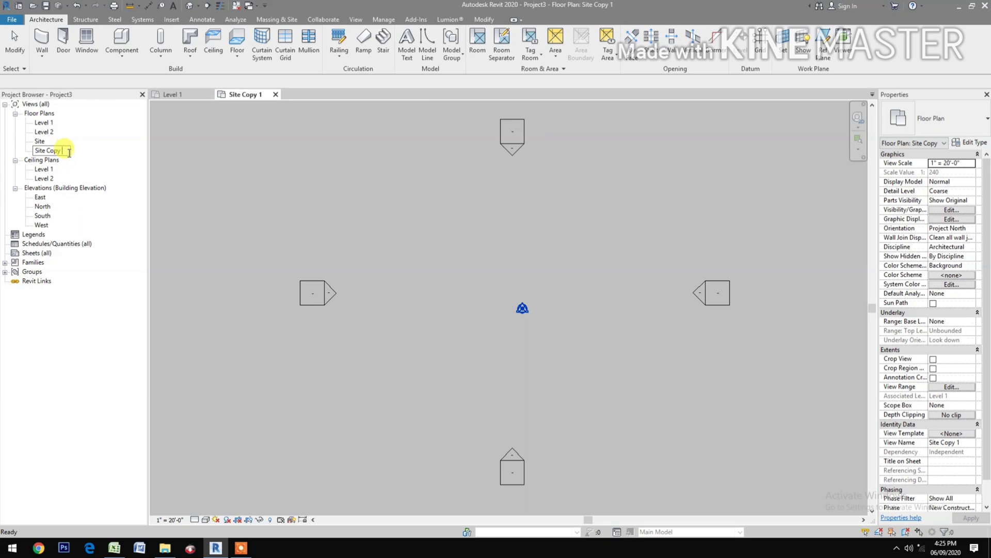
{"action": "key", "text": "BackSpace"}
{"action": "type", "text": "True North"}
- Confirm the Site True North name and switch its Orientation from Project North to True North
{"action": "left_click", "coordinate": [239, 149]}
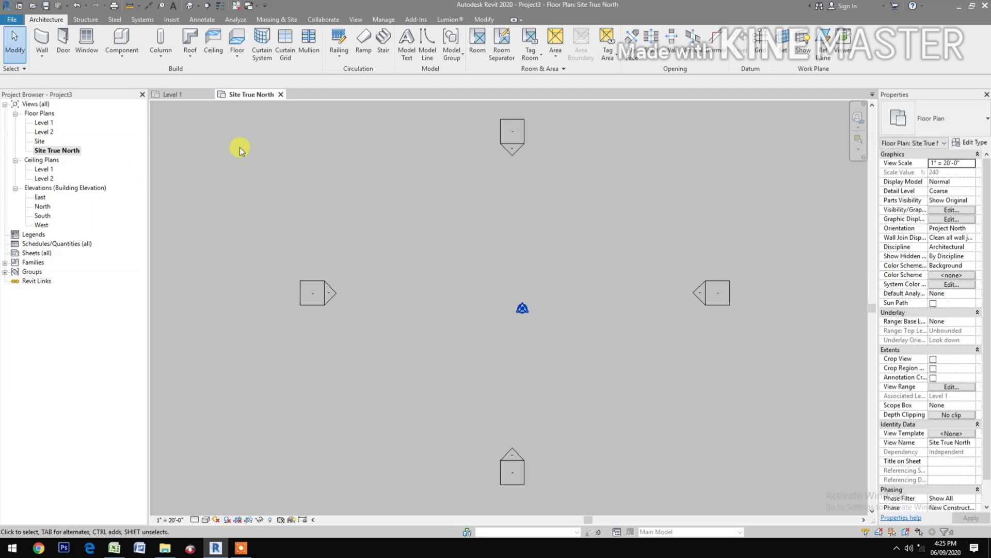
{"action": "left_click", "coordinate": [973, 231]}
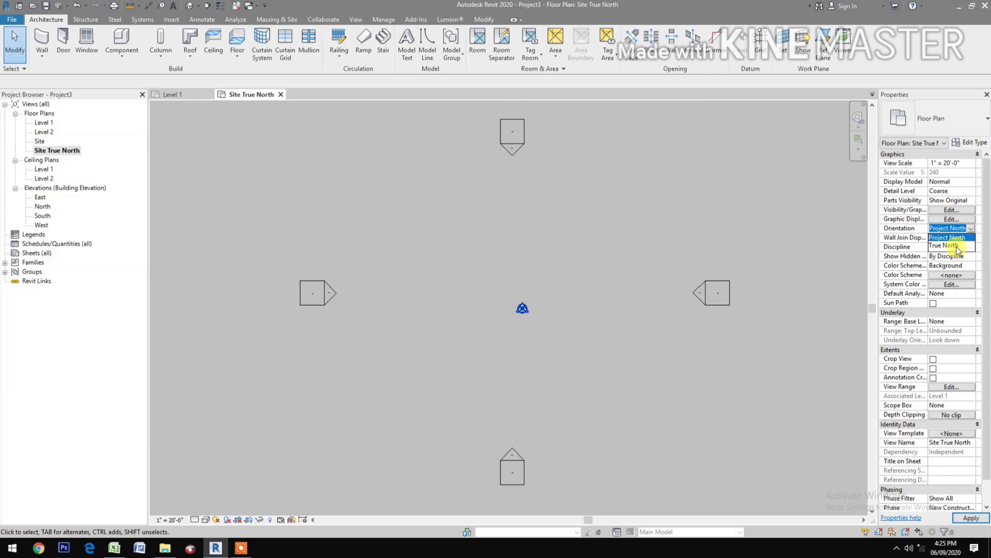
{"action": "left_click", "coordinate": [956, 246]}
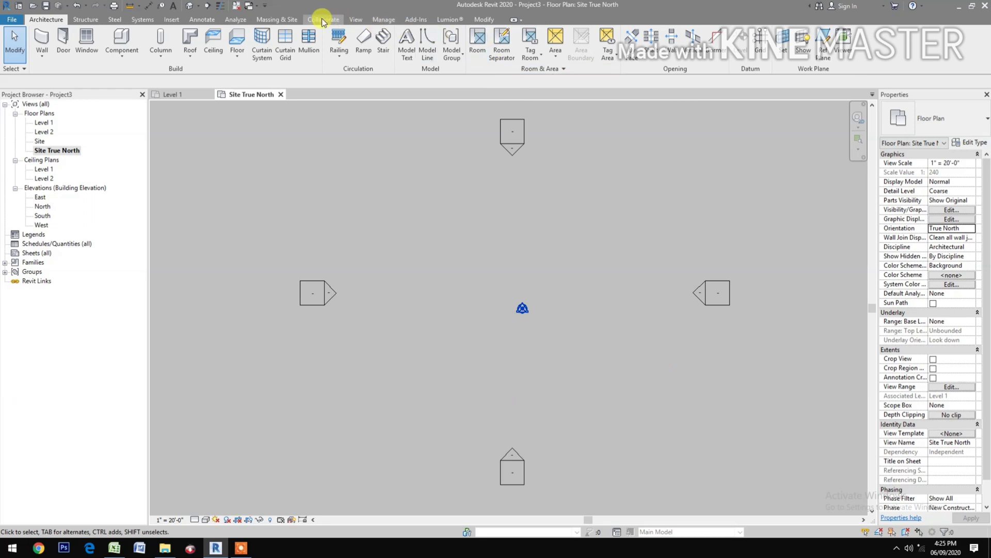
- Sketch a tilted four-edge property line around the plan centre, closing the loop and finishing
{"action": "left_click", "coordinate": [277, 19]}
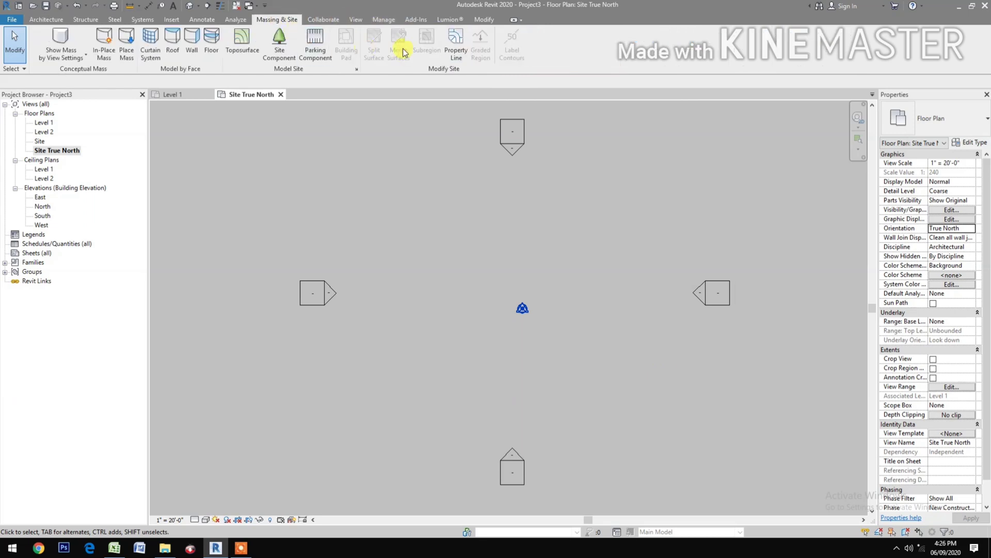
{"action": "left_click", "coordinate": [457, 46]}
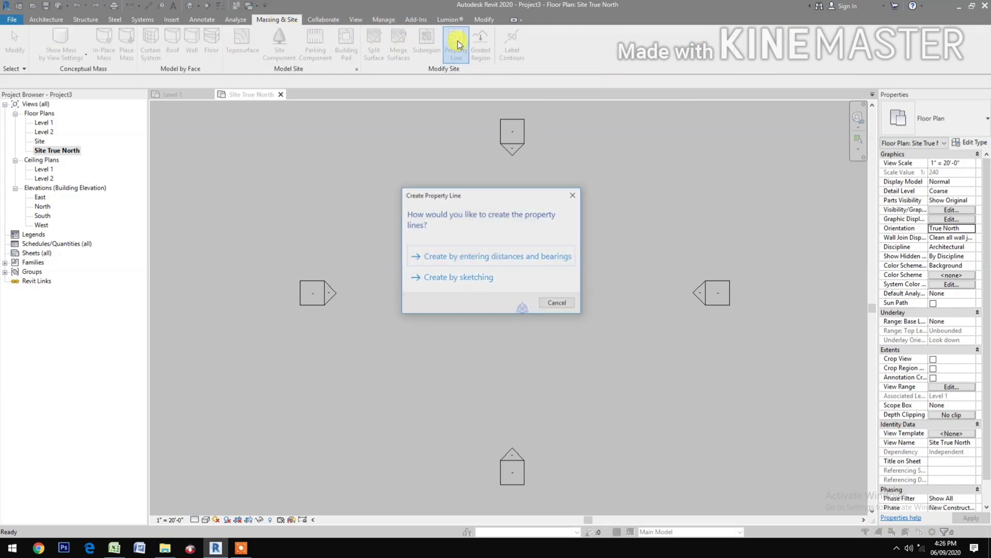
{"action": "left_click", "coordinate": [457, 277]}
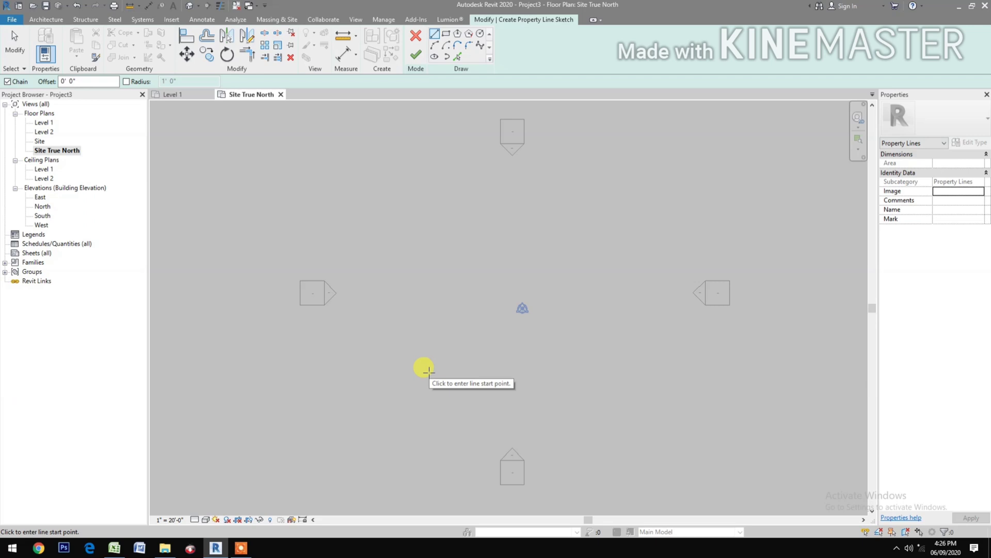
{"action": "left_click", "coordinate": [429, 372]}
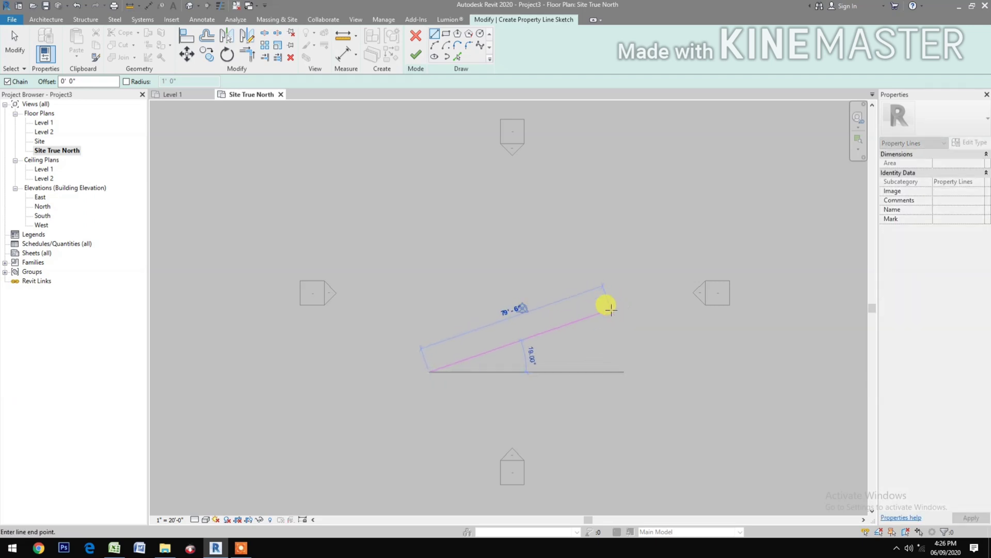
{"action": "left_click", "coordinate": [609, 305]}
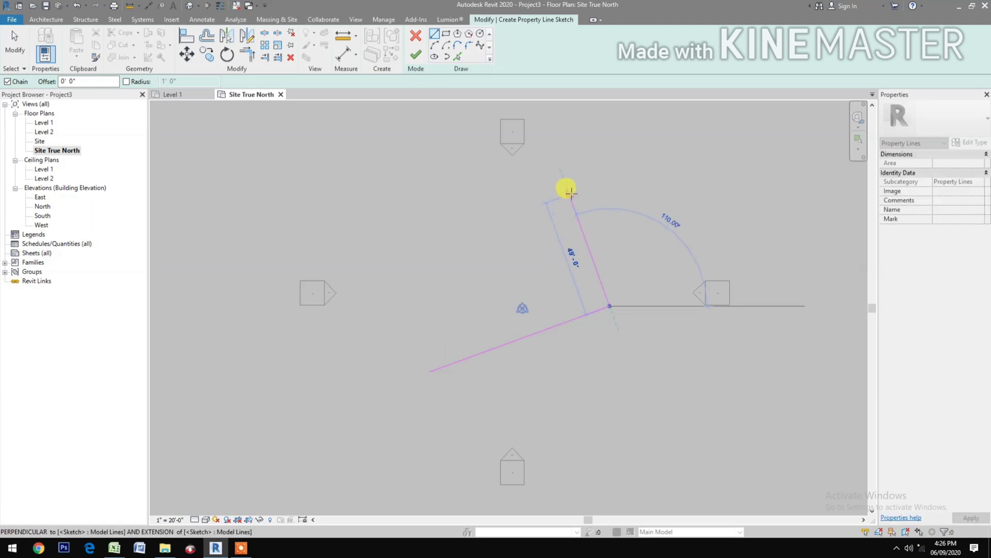
{"action": "left_click", "coordinate": [570, 195]}
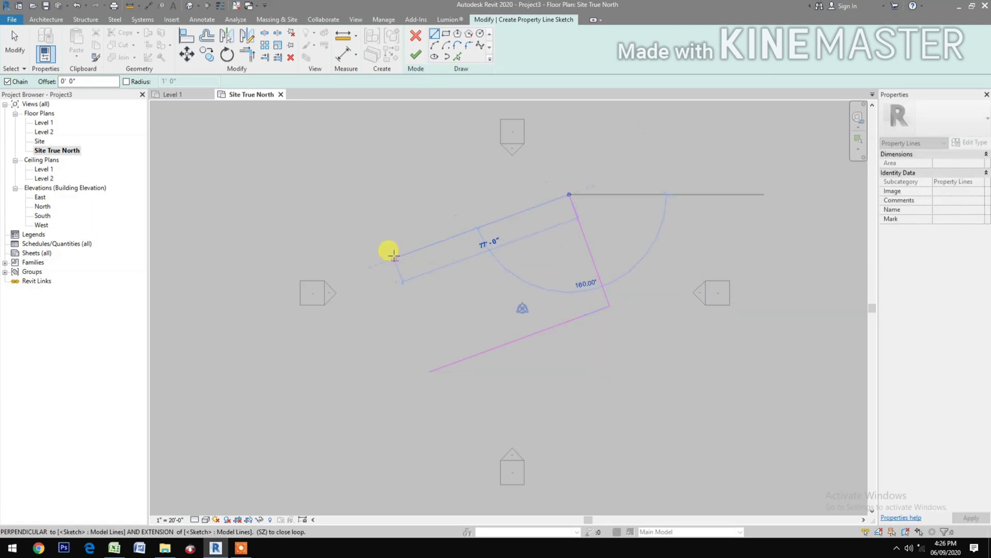
{"action": "left_click", "coordinate": [388, 258]}
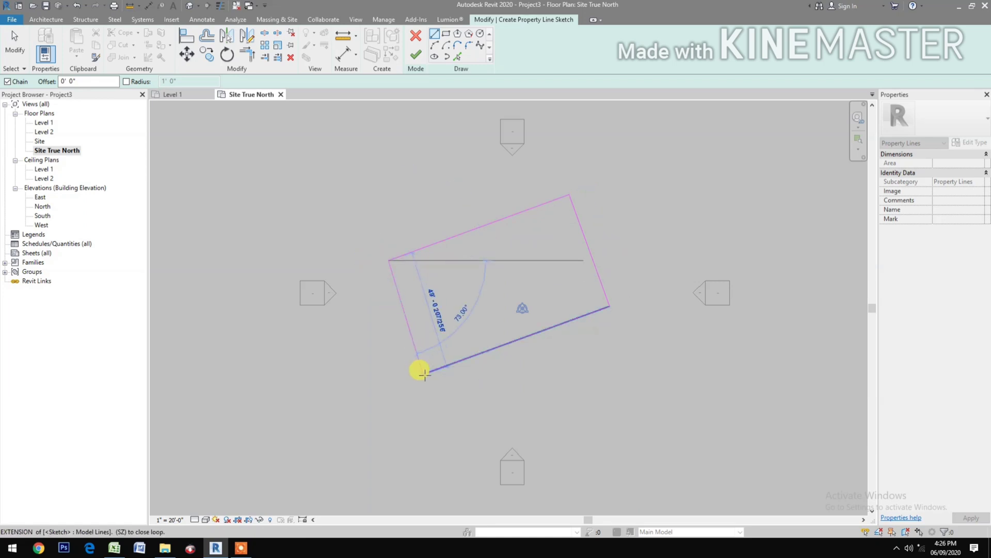
{"action": "left_click", "coordinate": [428, 370]}
{"action": "left_click", "coordinate": [416, 54]}
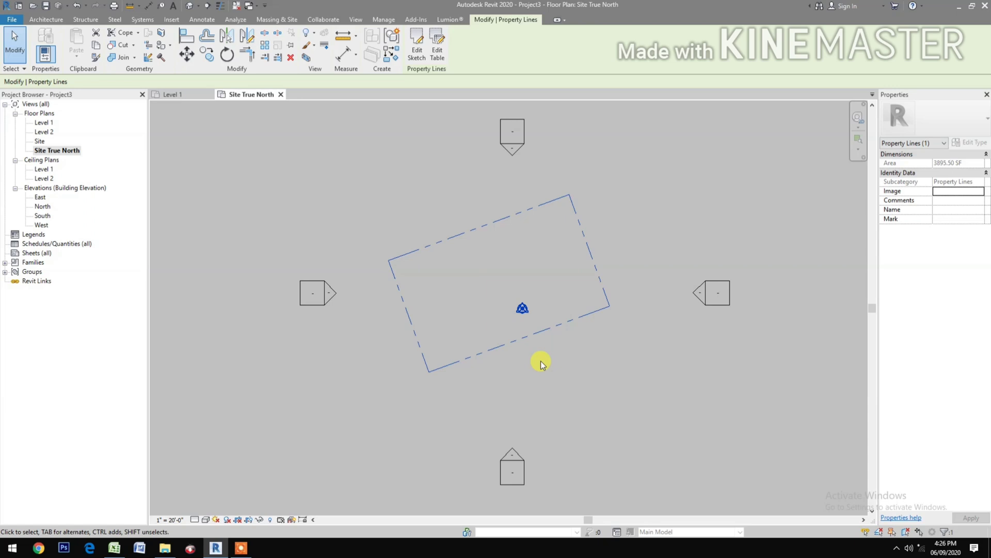
- Start Tag by Category with TG and load the Property Line Tag family
{"action": "key", "text": "t"}
{"action": "key", "text": "g"}
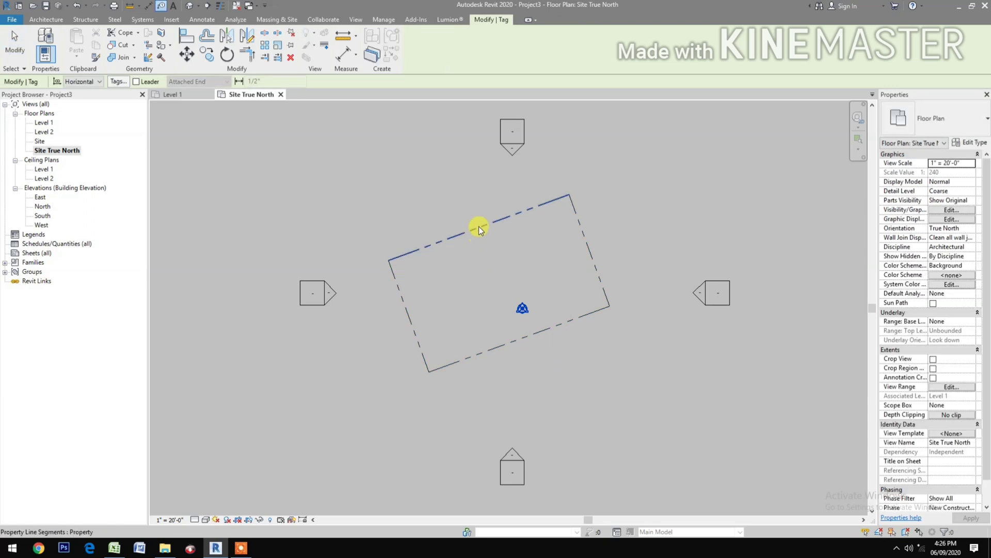
{"action": "left_click", "coordinate": [479, 226]}
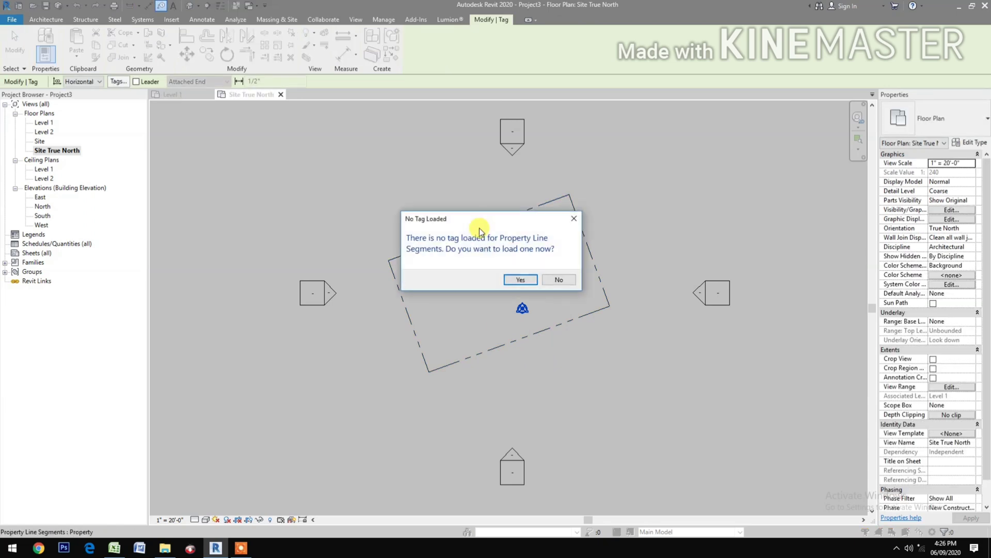
{"action": "left_click", "coordinate": [518, 279]}
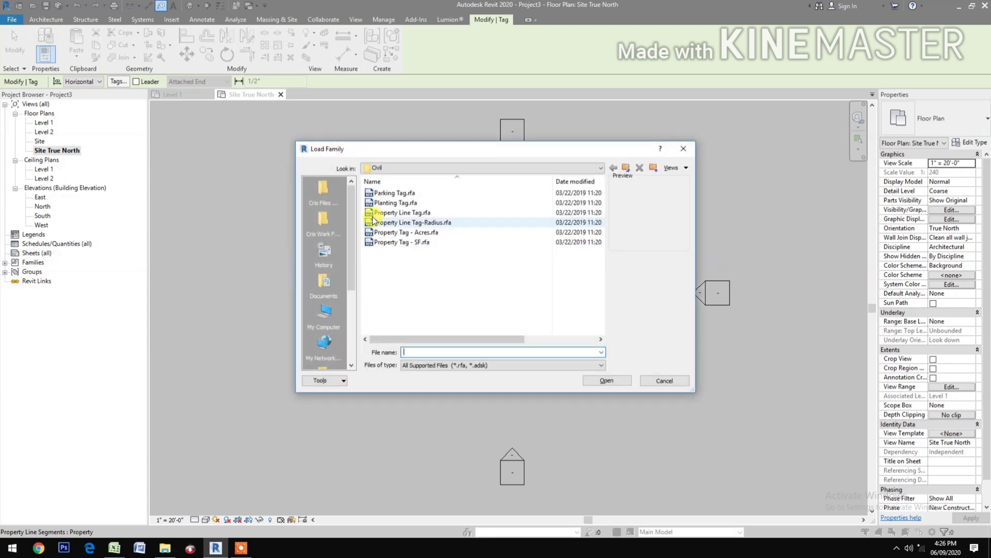
{"action": "left_click", "coordinate": [385, 213]}
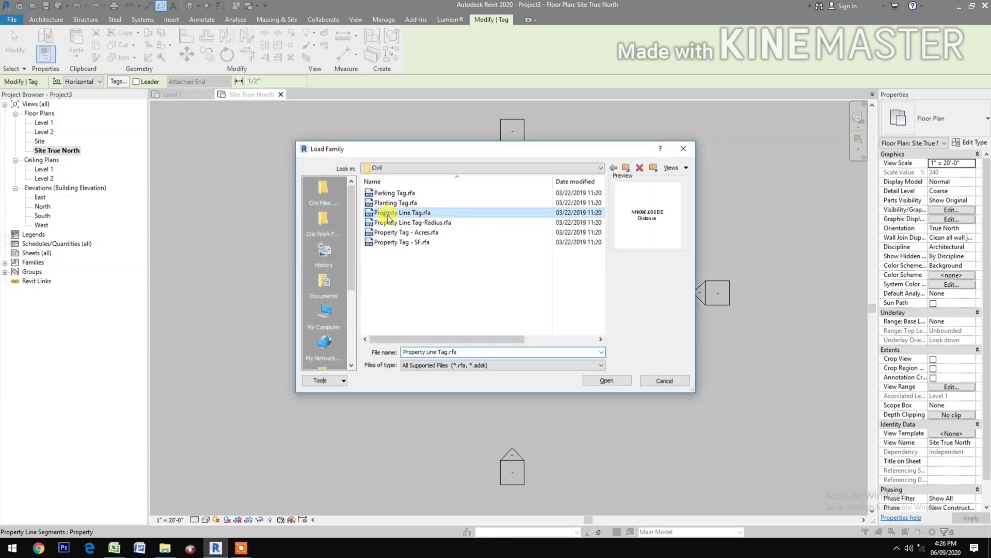
{"action": "left_click", "coordinate": [603, 382]}
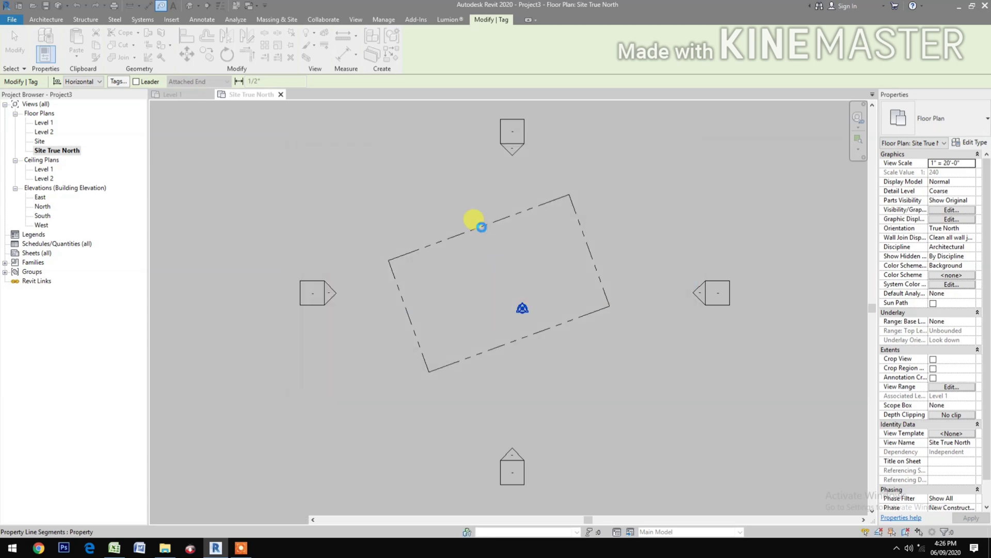
- Tag the top, left, right and bottom property-line segments with bearing and length
{"action": "left_click", "coordinate": [481, 227]}
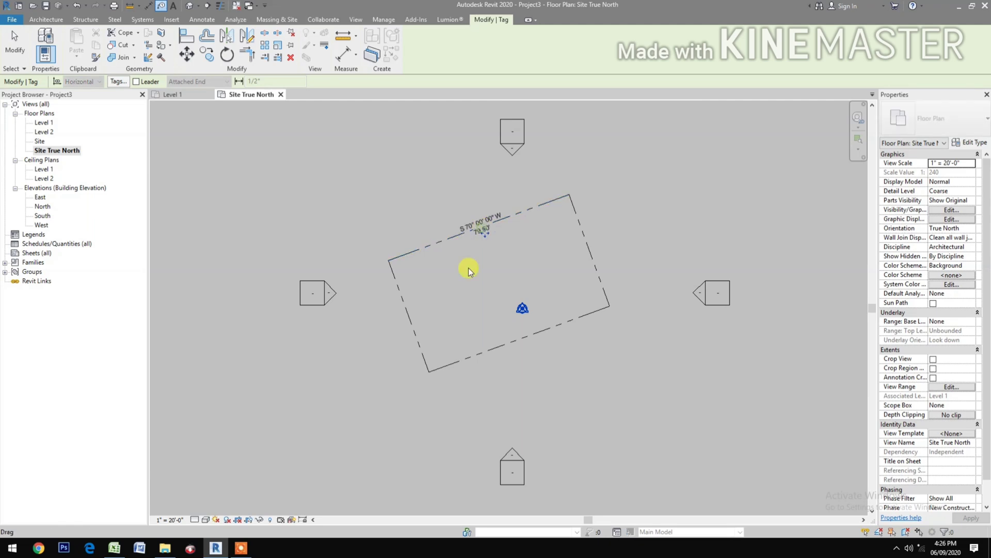
{"action": "left_click", "coordinate": [412, 319]}
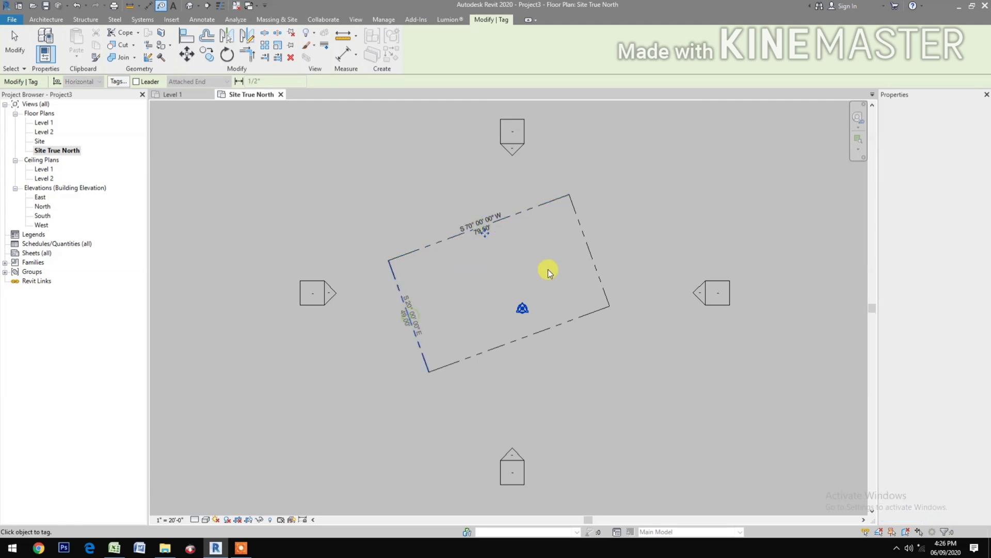
{"action": "left_click", "coordinate": [587, 263]}
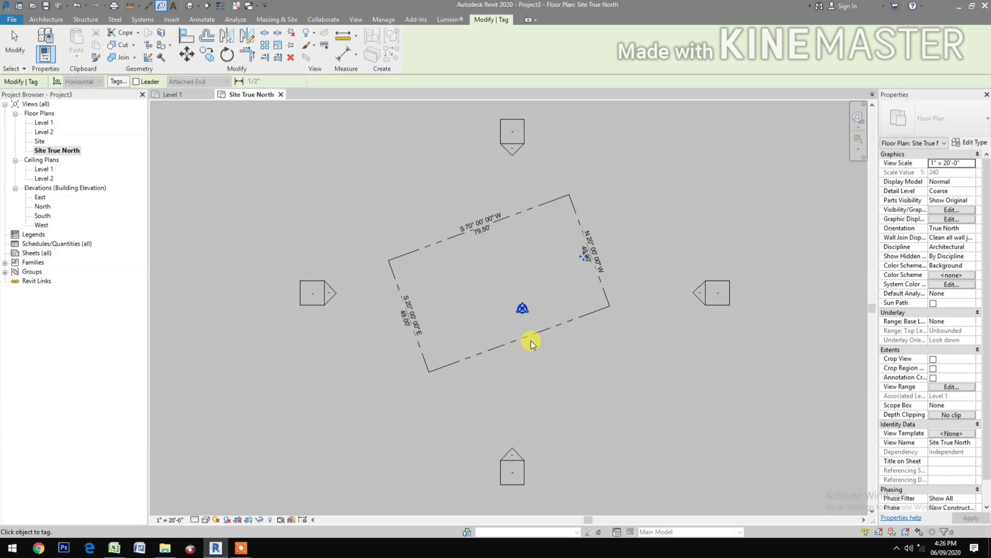
{"action": "left_click", "coordinate": [523, 337]}
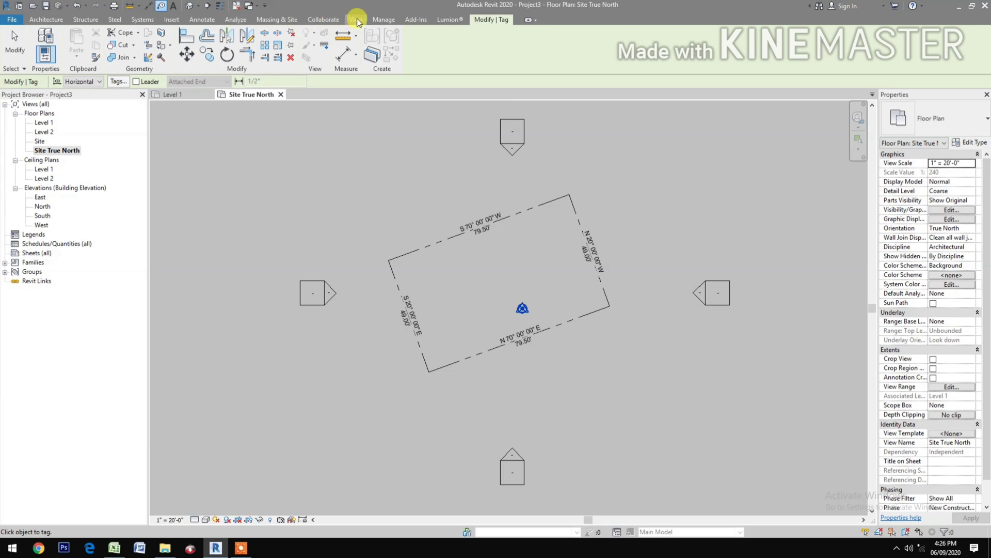
- Place a North Arrow 2 symbol to the right of the property line
{"action": "left_click", "coordinate": [209, 19]}
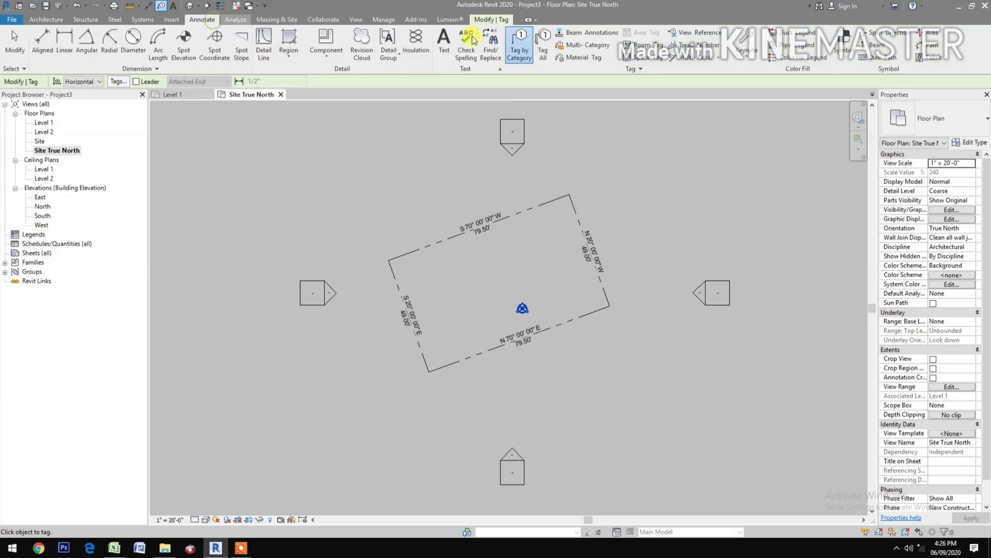
{"action": "left_click", "coordinate": [844, 42]}
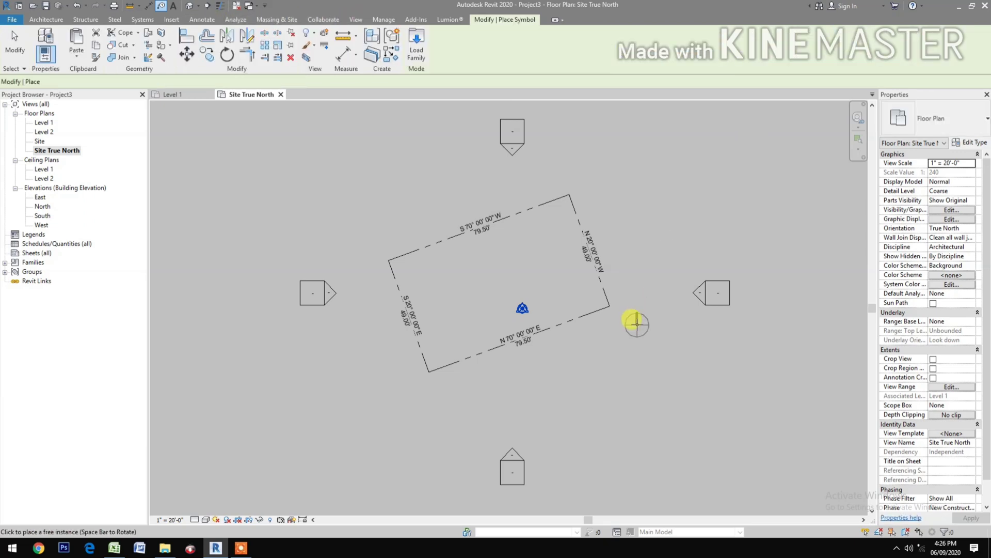
{"action": "left_click", "coordinate": [627, 339]}
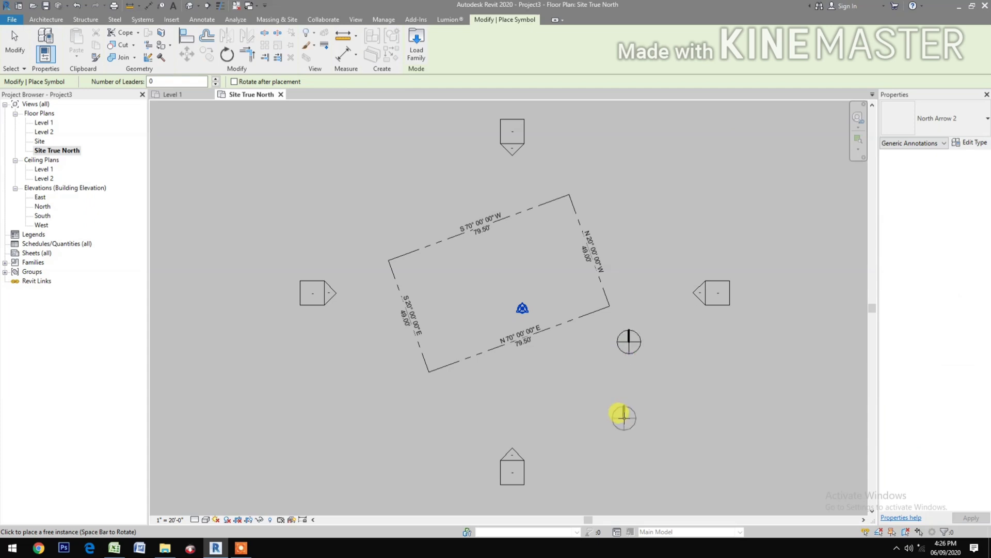
{"action": "key", "text": "Escape"}
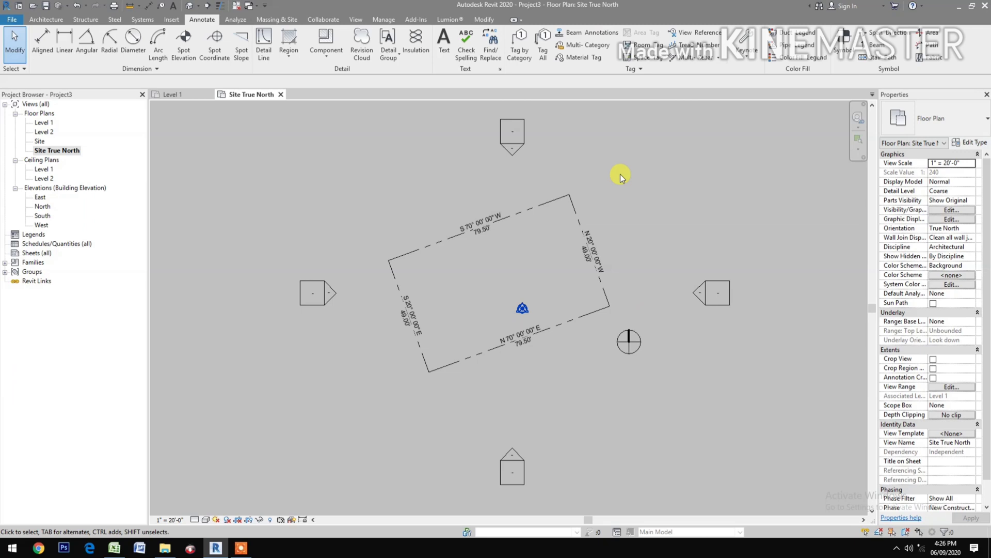
- Select the north arrow, all four bearing tags and the property line
{"action": "left_click_drag", "start_coordinate": [664, 137], "coordinate": [563, 400]}
{"action": "left_click", "coordinate": [464, 219], "text": "ctrl"}
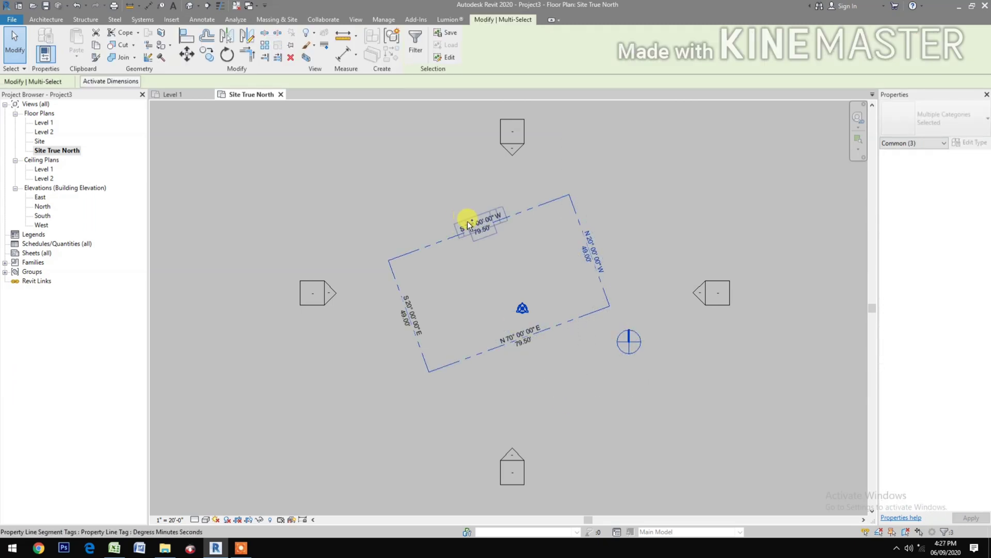
{"action": "left_click", "coordinate": [414, 303], "text": "ctrl"}
{"action": "left_click", "coordinate": [519, 345], "text": "ctrl"}
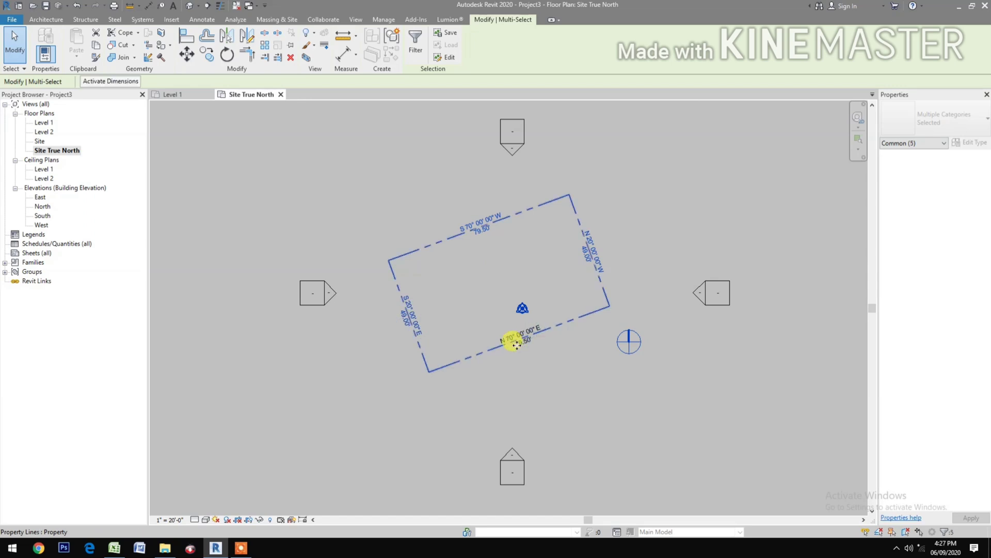
{"action": "left_click", "coordinate": [519, 349], "text": "ctrl"}
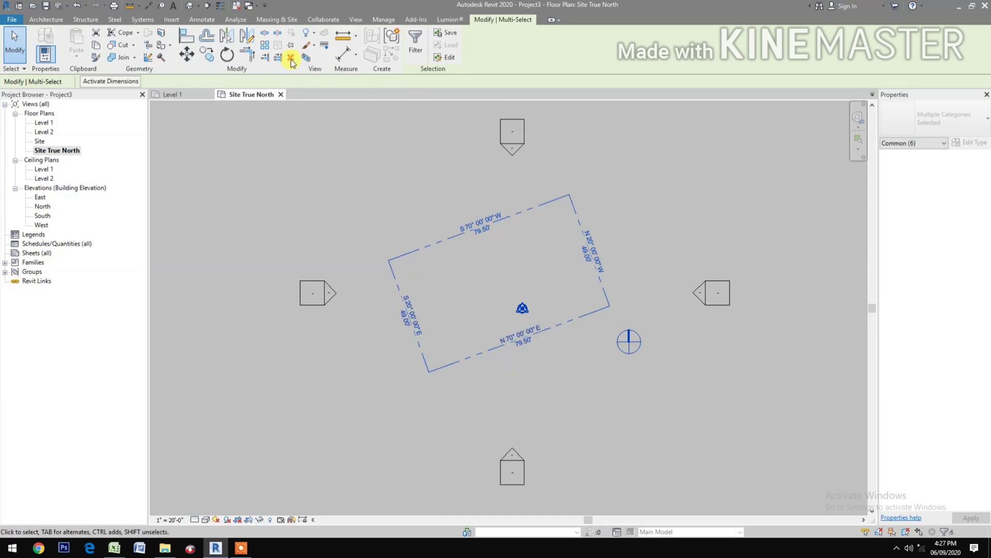
- Rotate the selection 20° about the lower-left property corner so the site sits square
{"action": "left_click", "coordinate": [230, 57]}
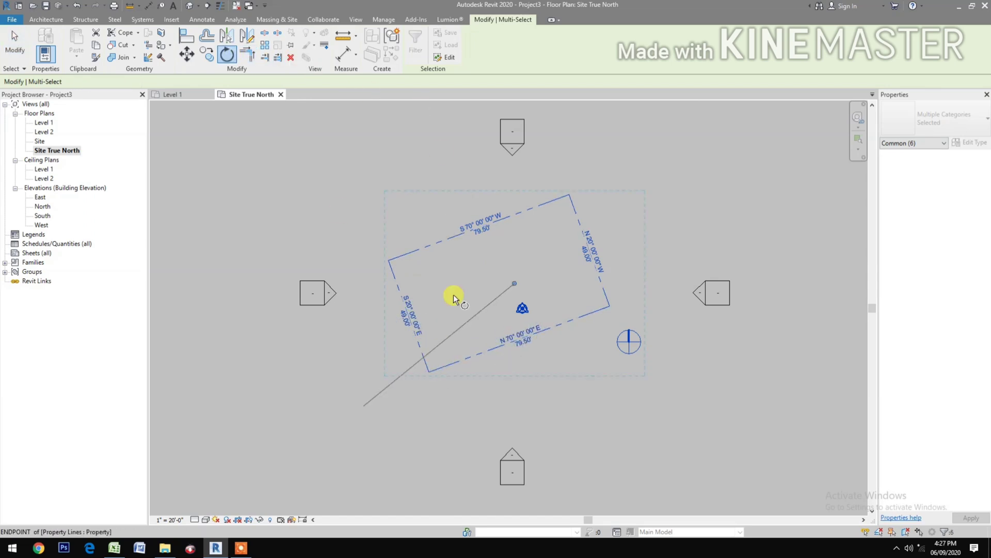
{"action": "left_click_drag", "start_coordinate": [511, 280], "coordinate": [429, 371]}
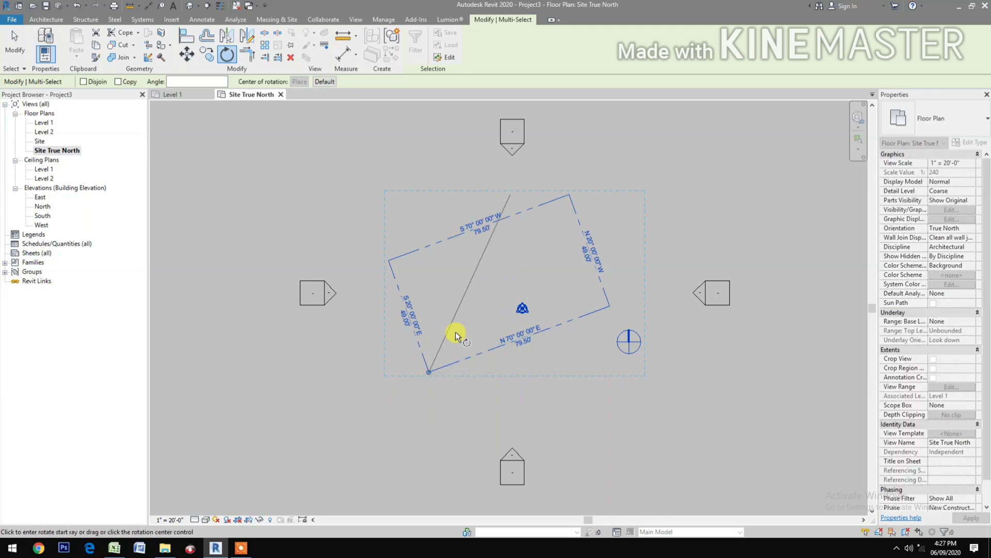
{"action": "left_click", "coordinate": [590, 310]}
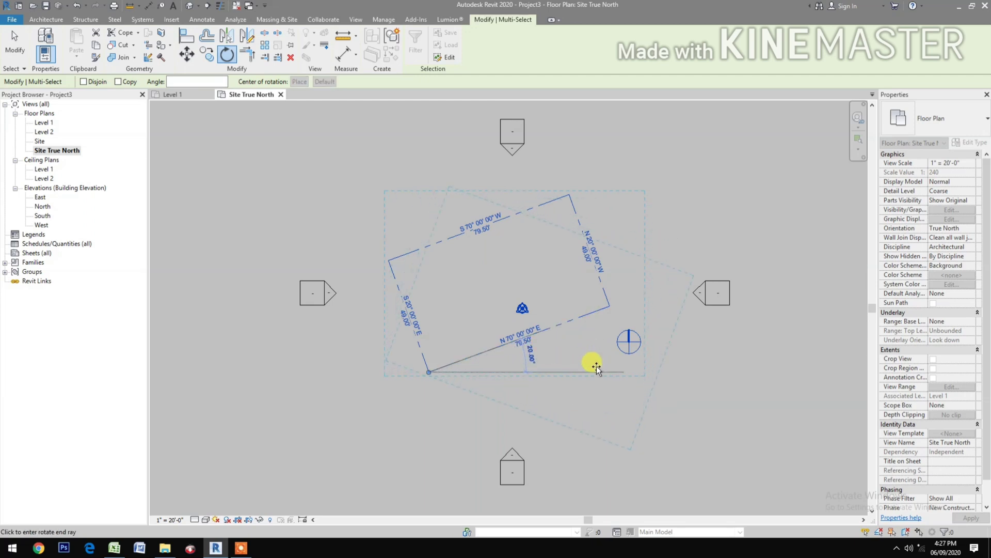
{"action": "left_click", "coordinate": [596, 365]}
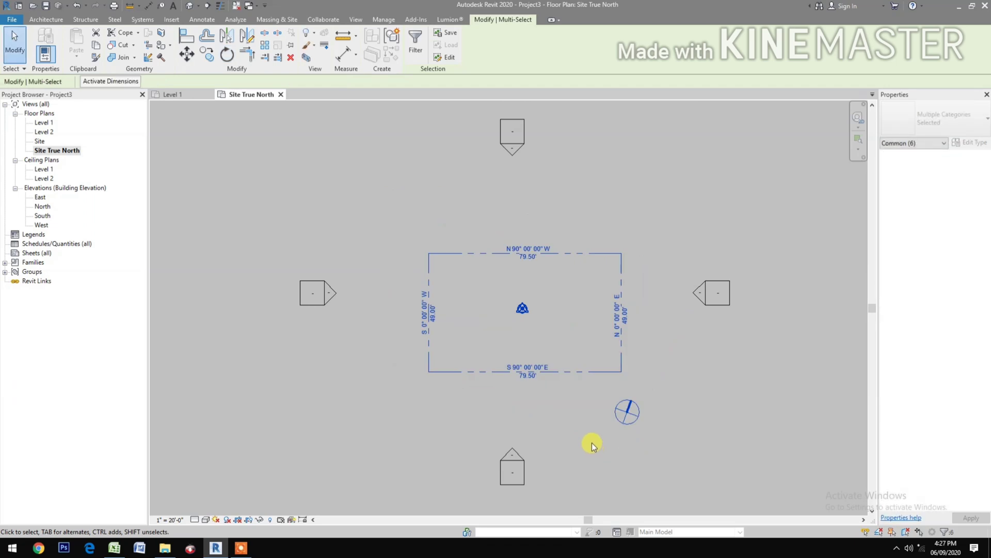
- Rotate True North 20° about the lower-left property corner, measured from the bottom line
{"action": "left_click", "coordinate": [690, 373]}
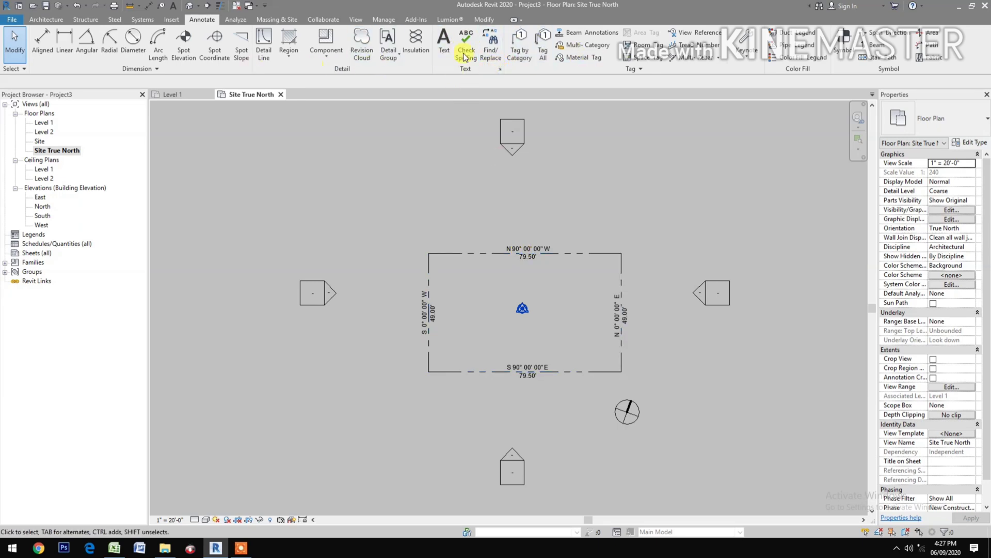
{"action": "left_click", "coordinate": [382, 20]}
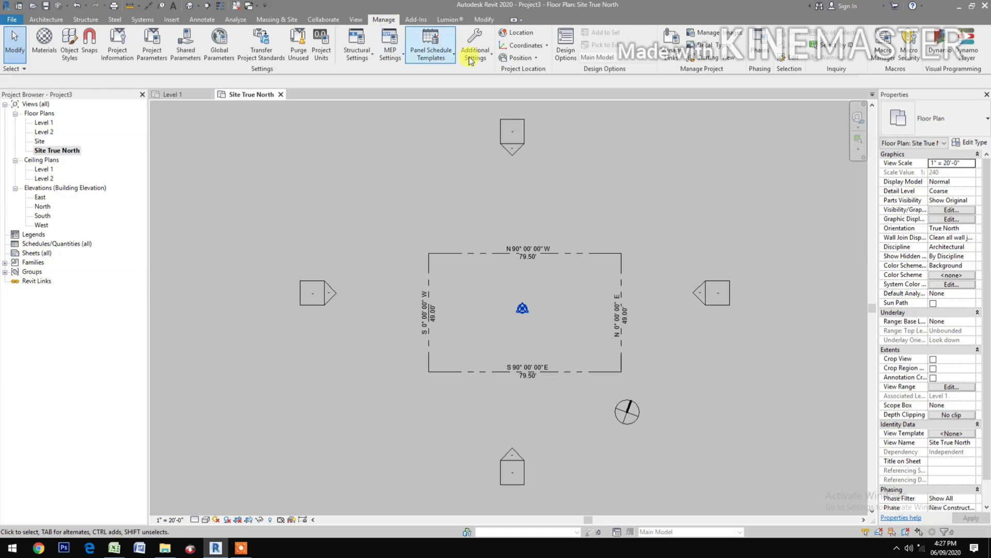
{"action": "left_click", "coordinate": [532, 60]}
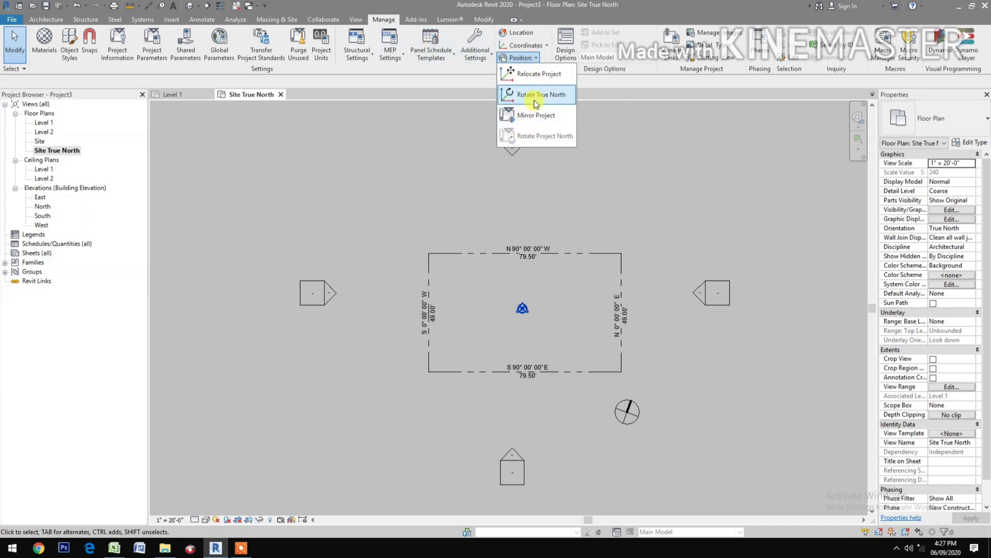
{"action": "left_click", "coordinate": [534, 100]}
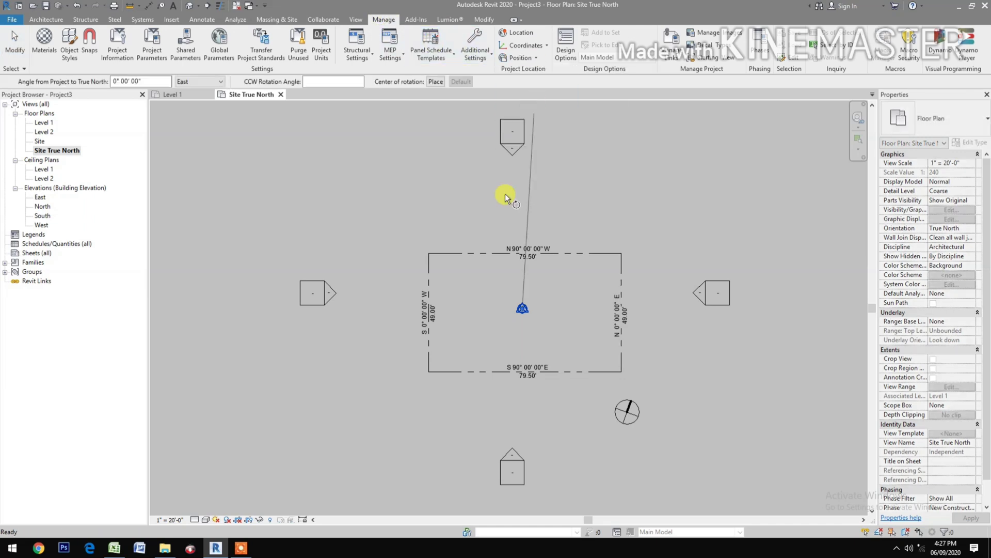
{"action": "left_click", "coordinate": [522, 310]}
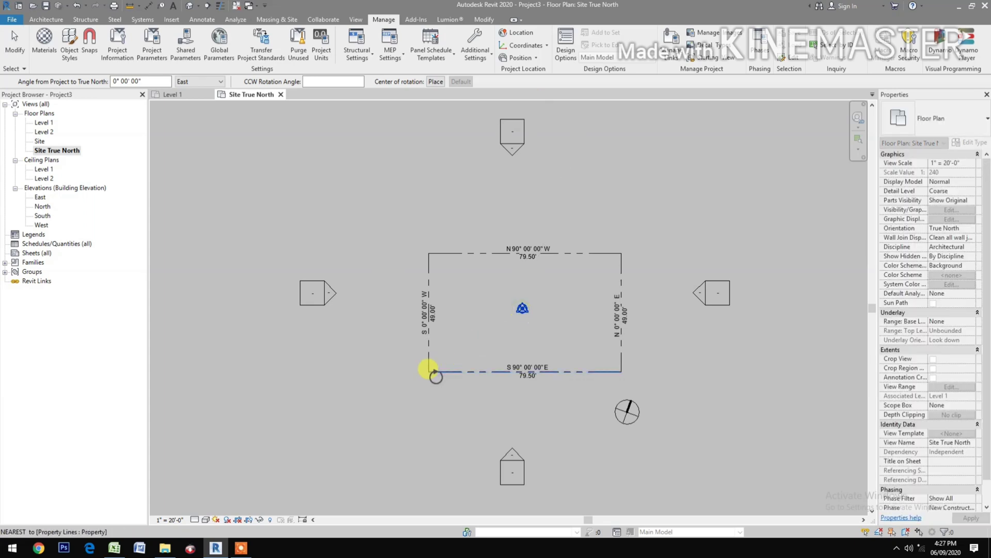
{"action": "left_click", "coordinate": [429, 373]}
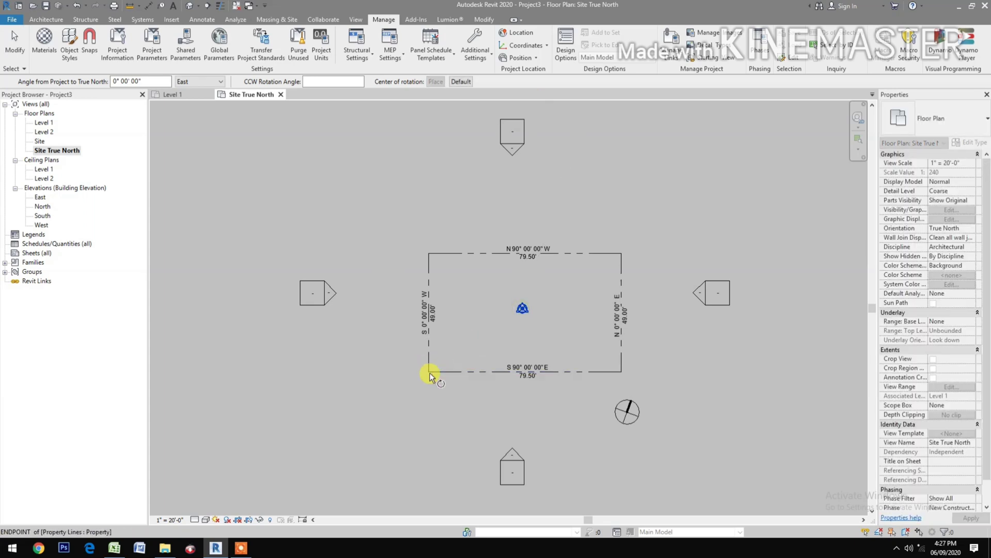
{"action": "left_click", "coordinate": [621, 373]}
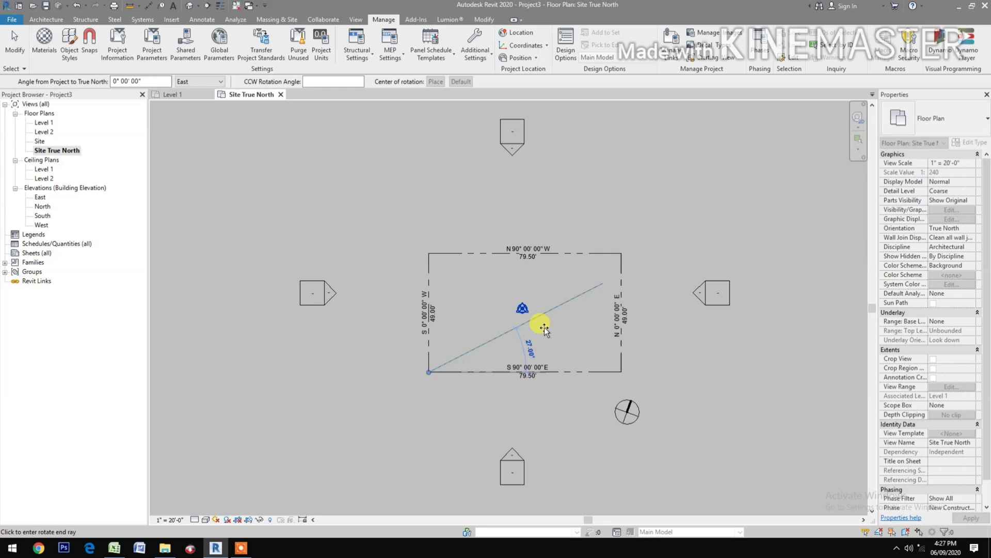
{"action": "type", "text": "2"}
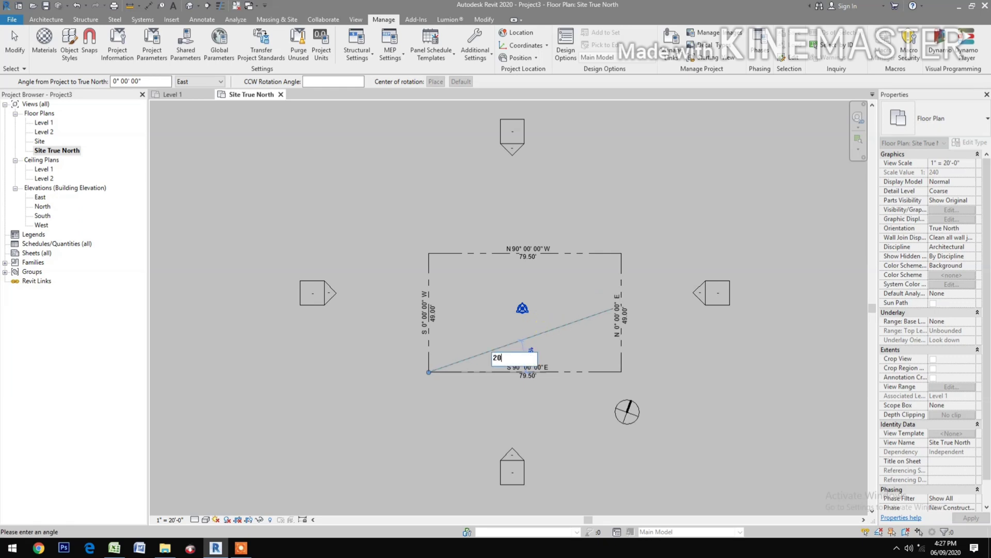
{"action": "type", "text": "0"}
{"action": "key", "text": "Return"}
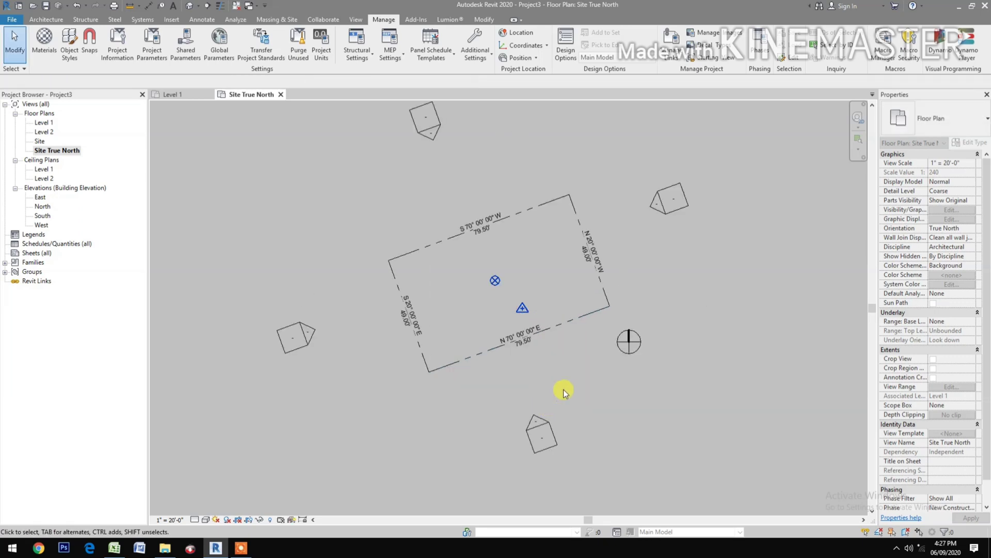
- In the Site plan, tag the top, left, bottom and right property lines with bearings, then return to Site True North
{"action": "scroll", "coordinate": [597, 420], "scroll_direction": "up", "scroll_amount": 3}
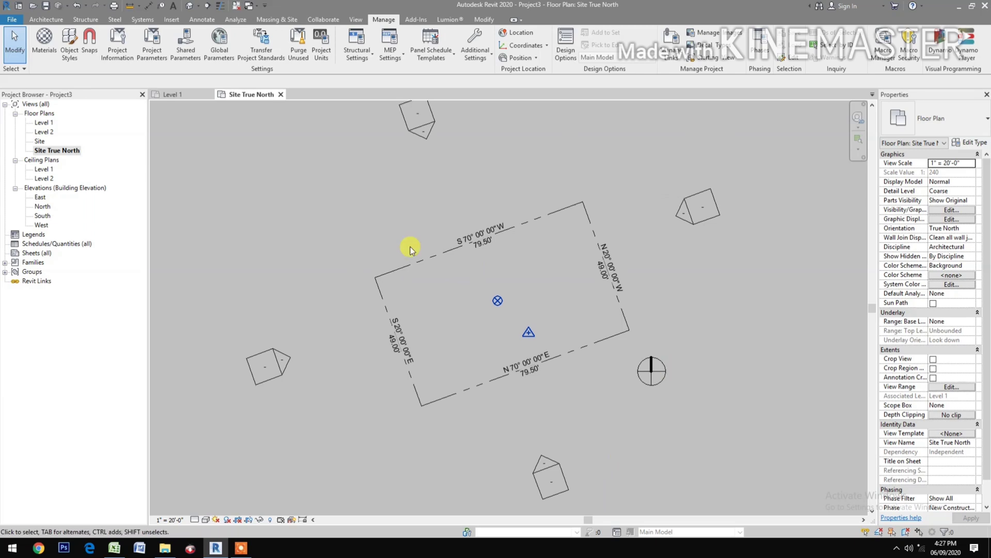
{"action": "double_click", "coordinate": [42, 142]}
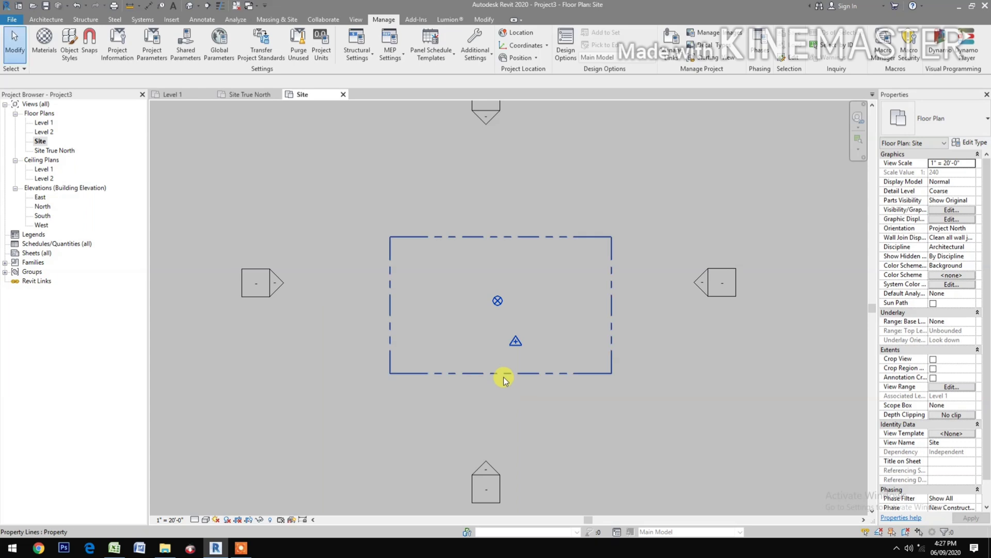
{"action": "middle_click_drag", "start_coordinate": [492, 388], "coordinate": [495, 407]}
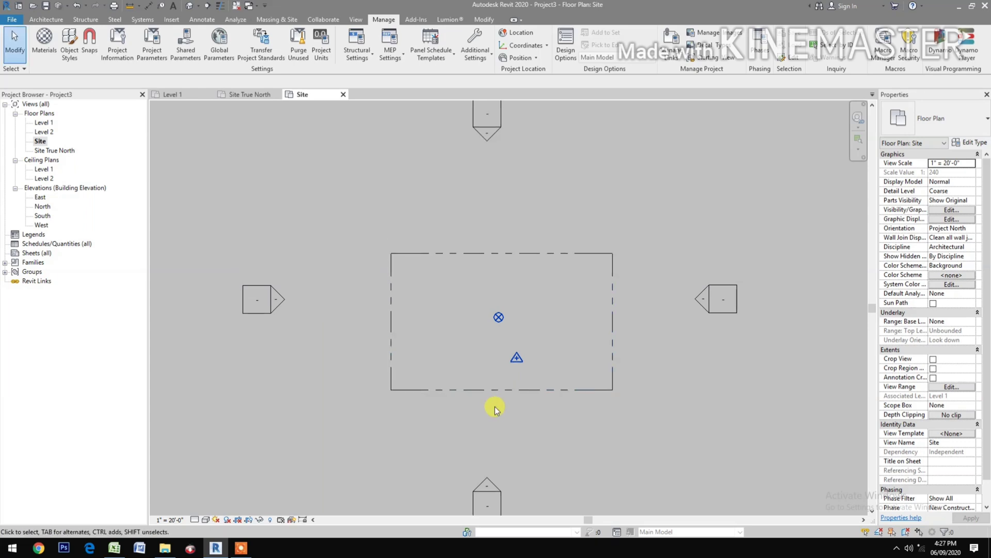
{"action": "left_click", "coordinate": [504, 255]}
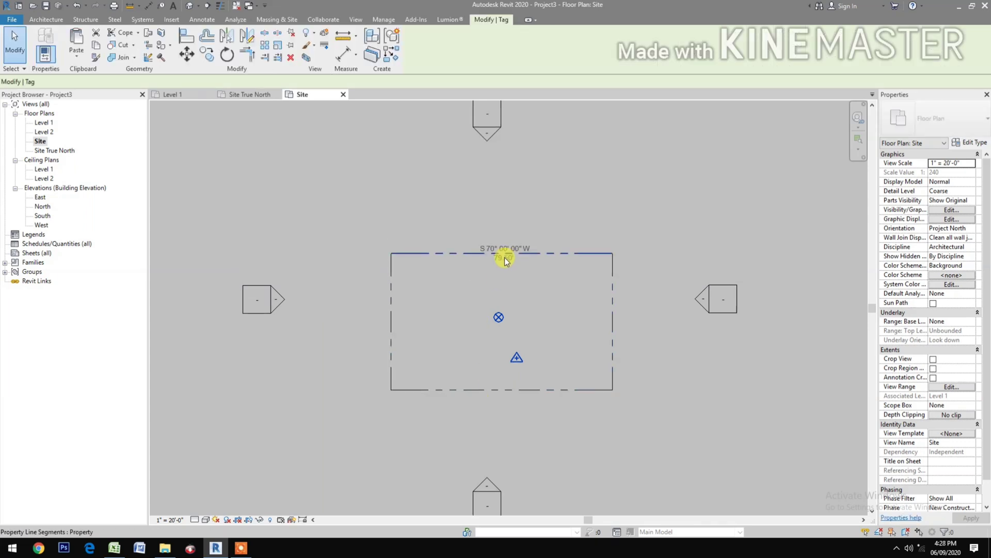
{"action": "left_click", "coordinate": [504, 258]}
{"action": "left_click", "coordinate": [388, 320]}
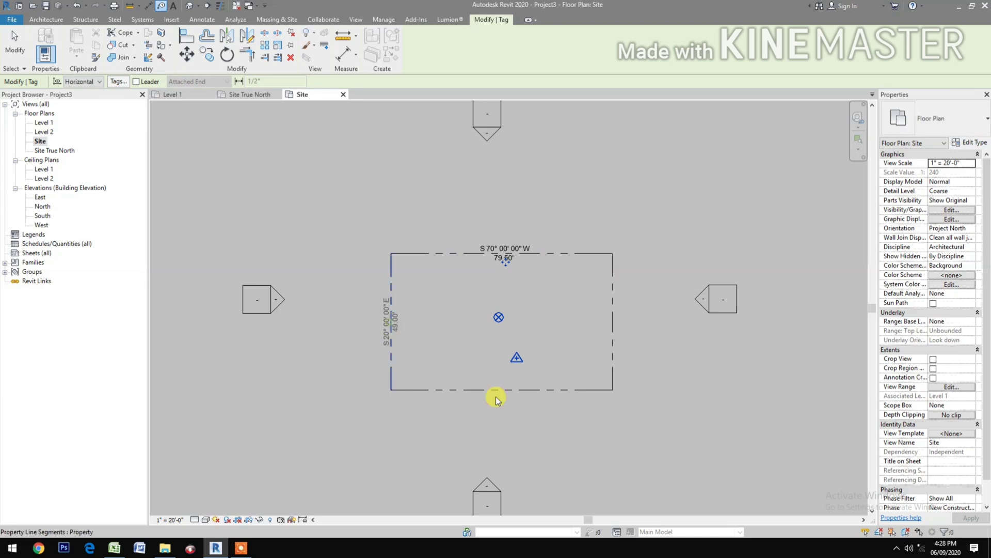
{"action": "left_click", "coordinate": [502, 390]}
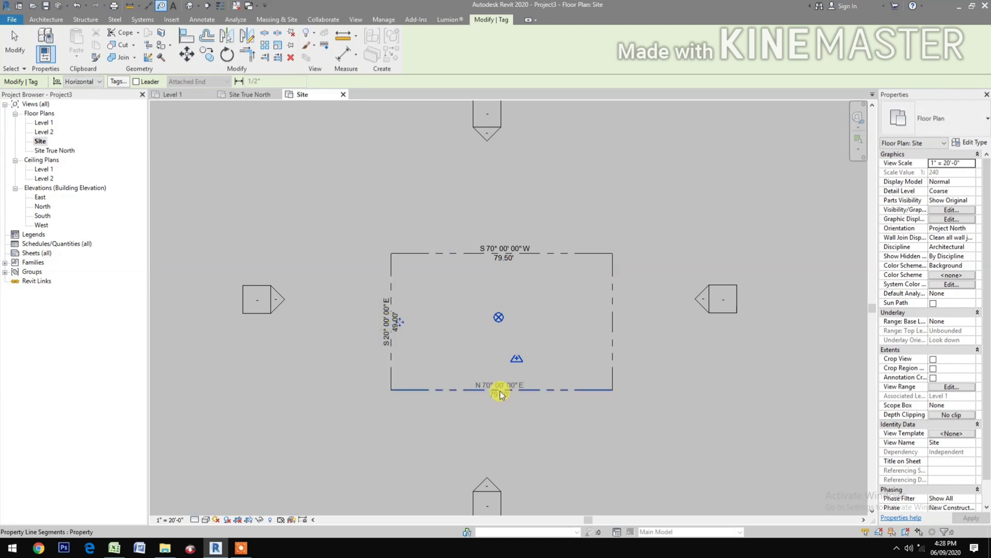
{"action": "left_click", "coordinate": [612, 323]}
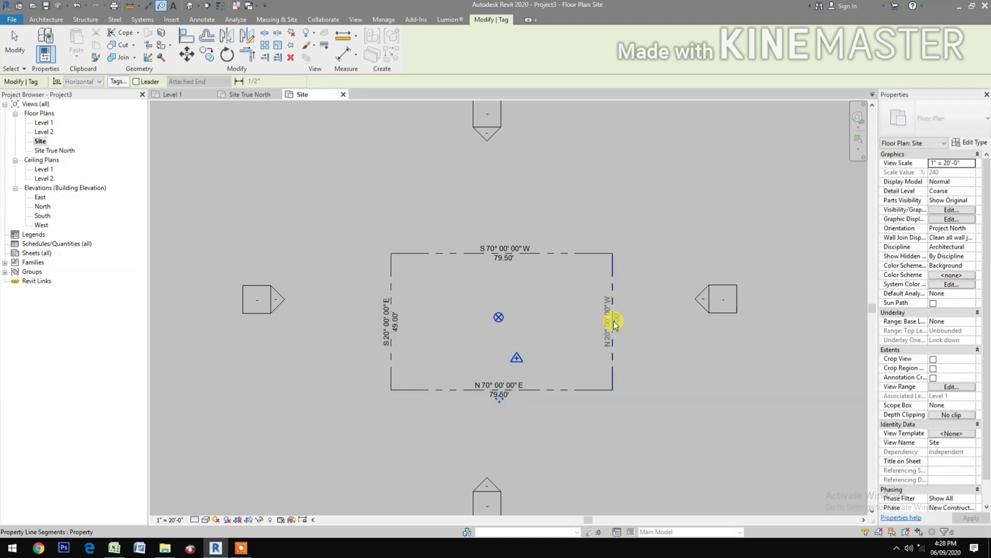
{"action": "left_click", "coordinate": [253, 95]}
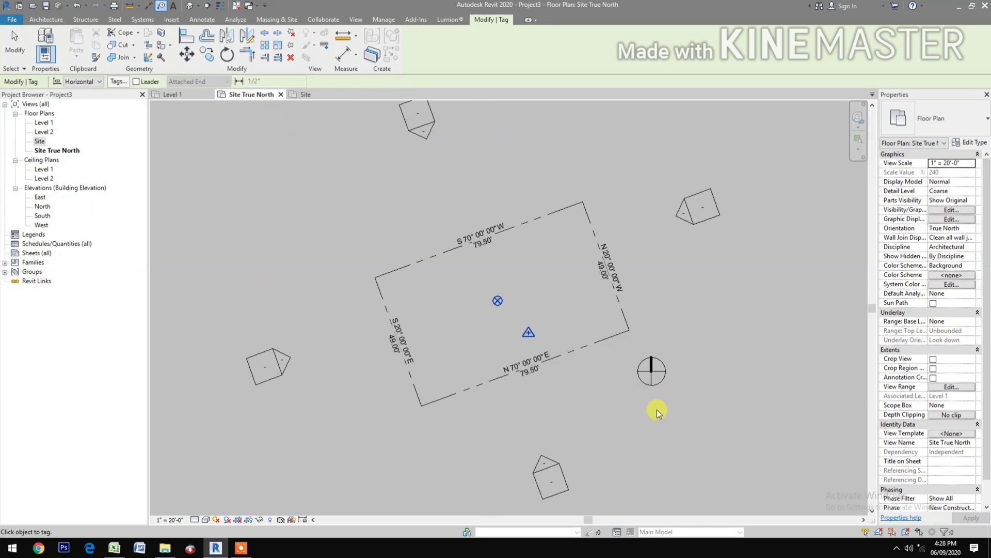
- Copy the North Arrow 2 into the Site plan, aligned to view, beside the lower-right corner
{"action": "key", "text": "Escape"}
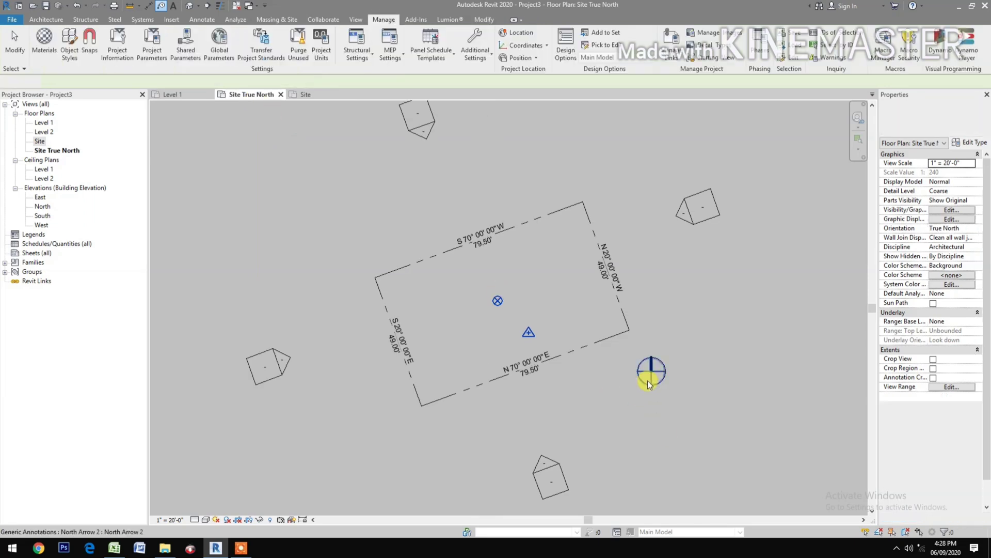
{"action": "left_click", "coordinate": [652, 371]}
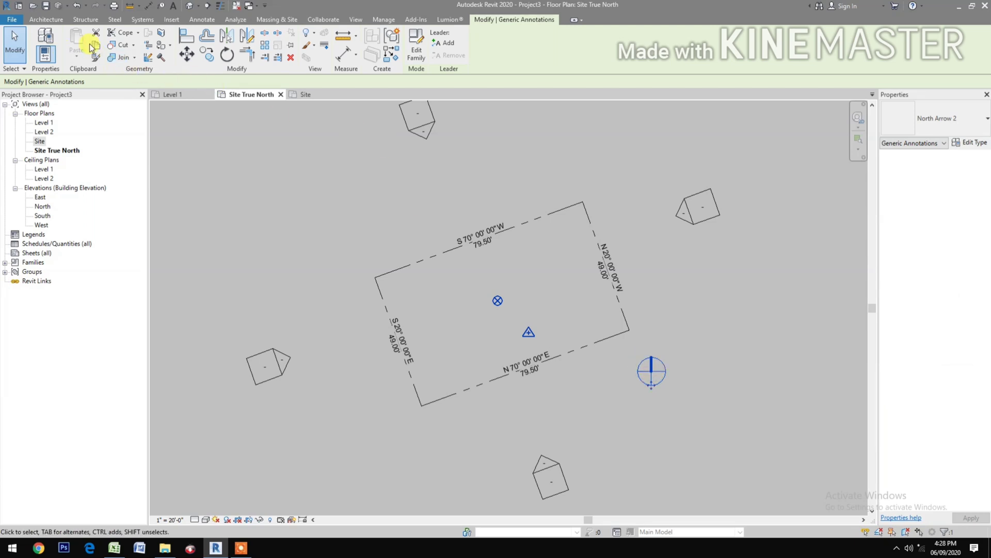
{"action": "left_click", "coordinate": [95, 47]}
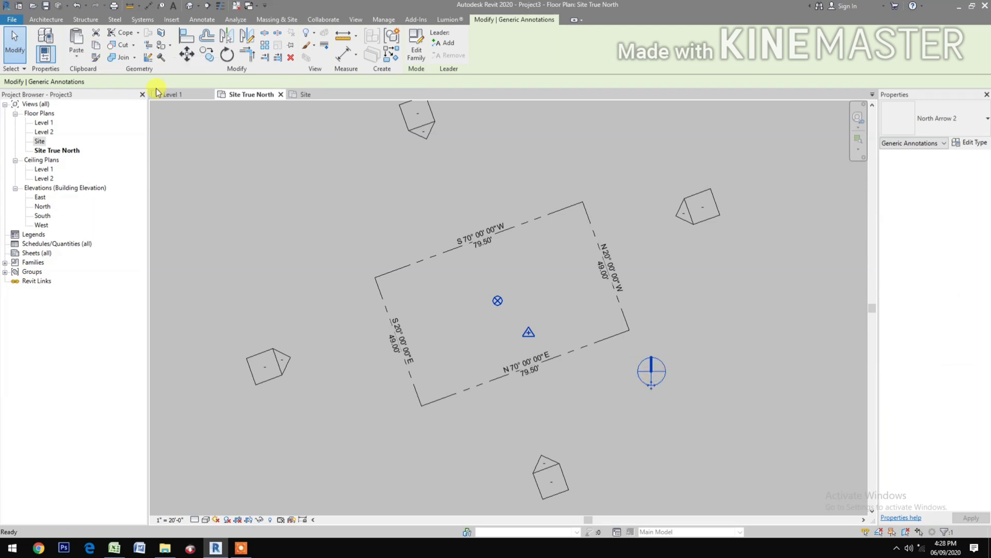
{"action": "left_click", "coordinate": [319, 96]}
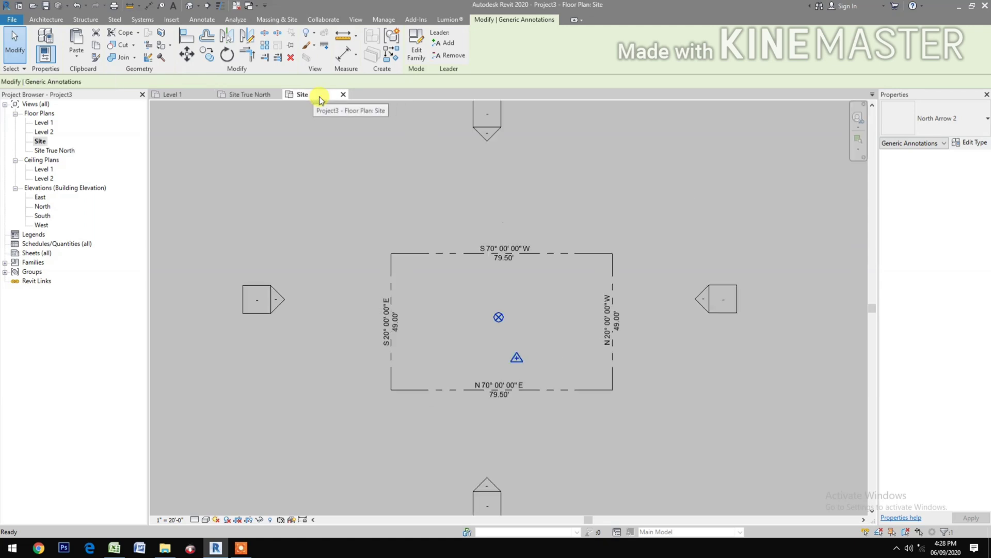
{"action": "left_click", "coordinate": [77, 56]}
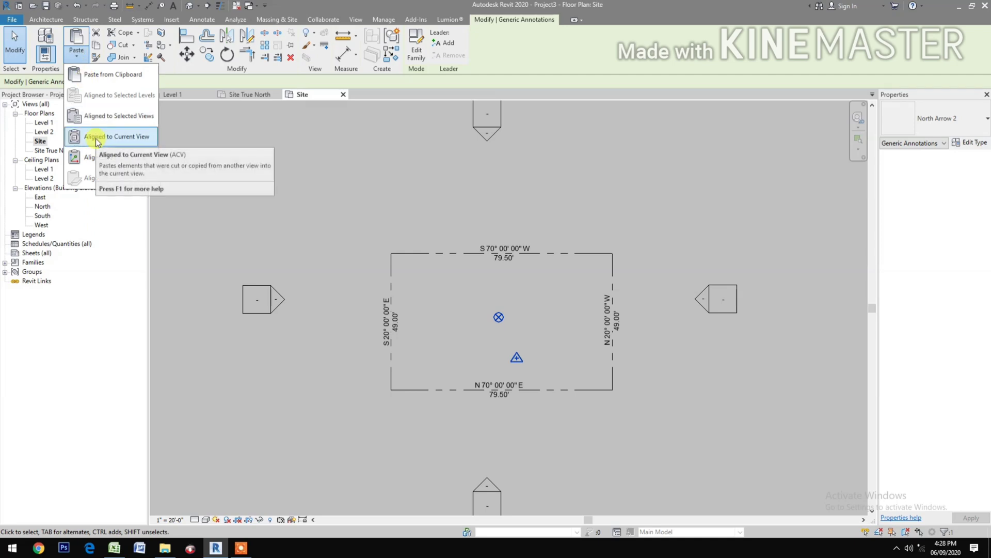
{"action": "left_click", "coordinate": [110, 138]}
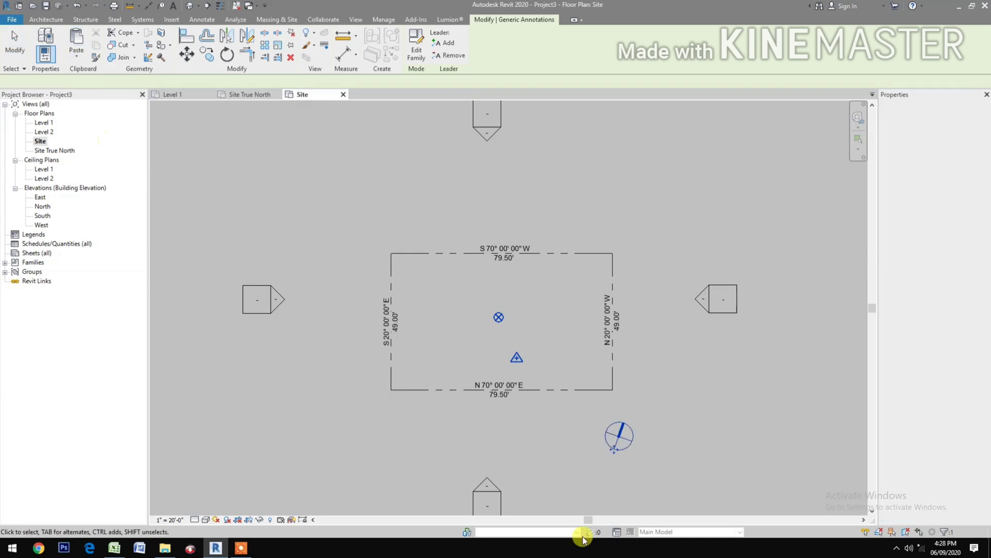
{"action": "left_click_drag", "start_coordinate": [625, 439], "coordinate": [657, 395]}
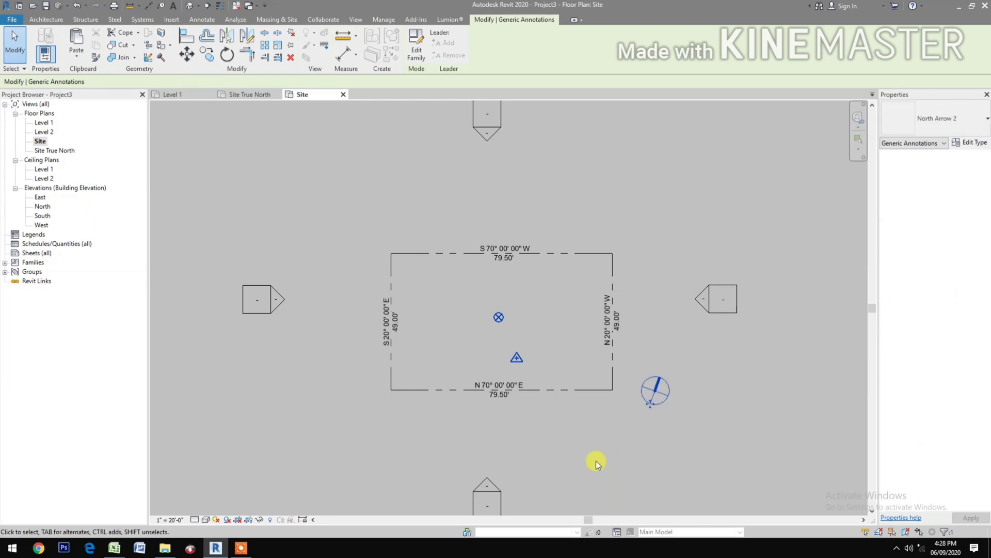
{"action": "left_click", "coordinate": [547, 432]}
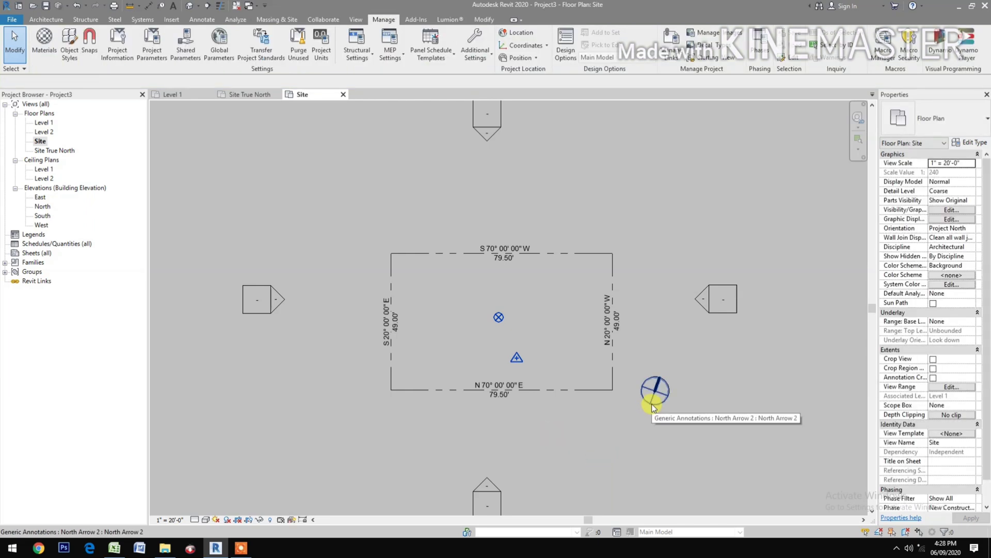
{"action": "left_click", "coordinate": [243, 96]}
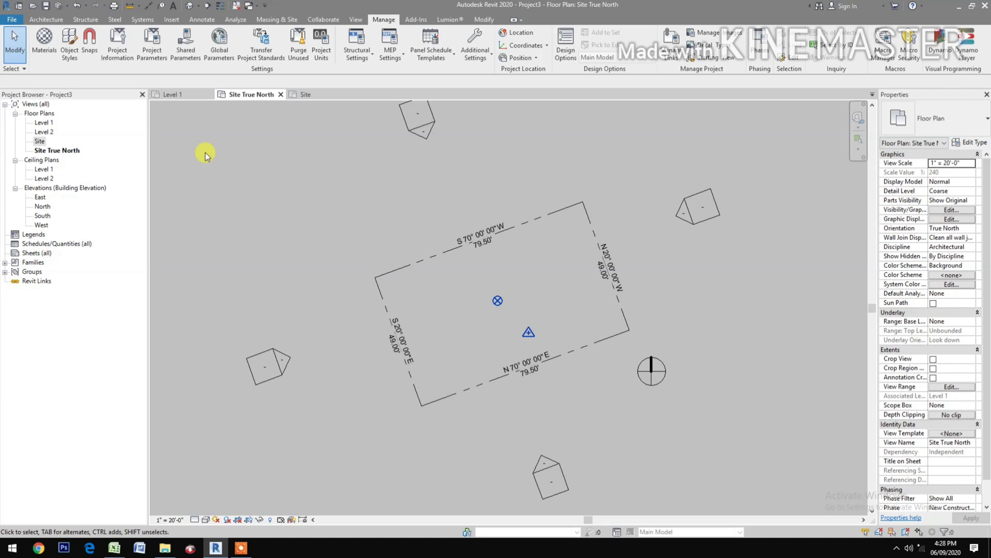
- In the Level 1 plan, draw a rectangular Generic - 8" wall about 24' by 21' inside the property's upper-left
{"action": "left_click", "coordinate": [321, 95]}
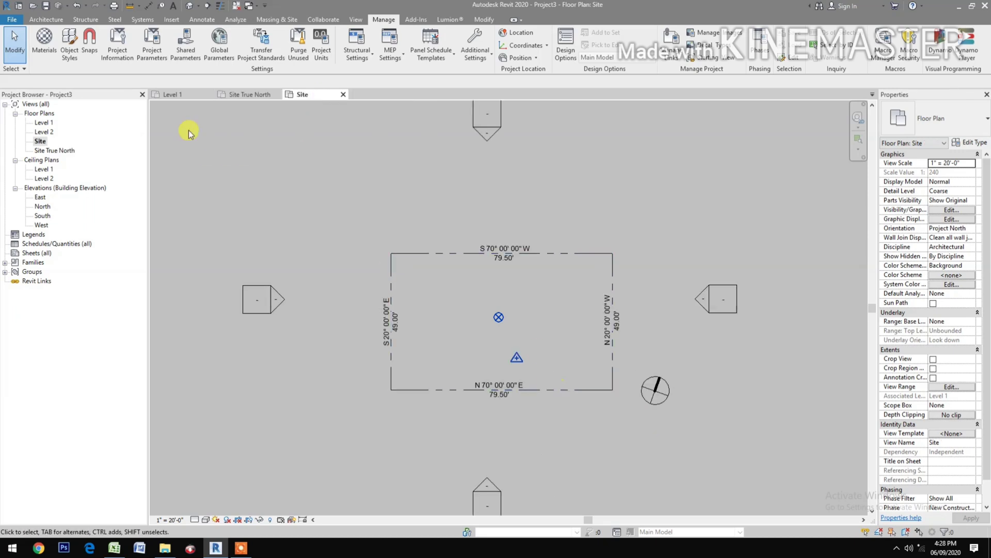
{"action": "double_click", "coordinate": [42, 122]}
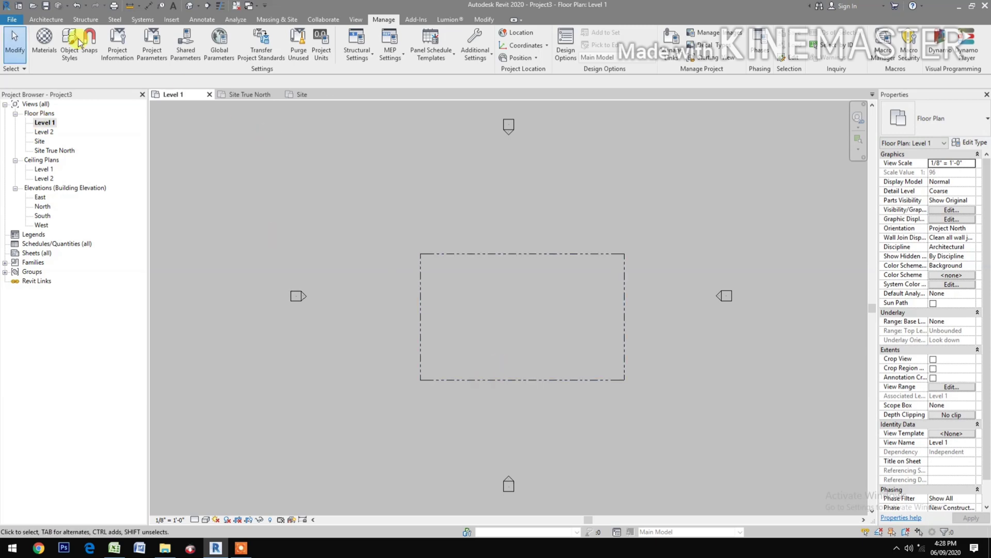
{"action": "left_click", "coordinate": [46, 20]}
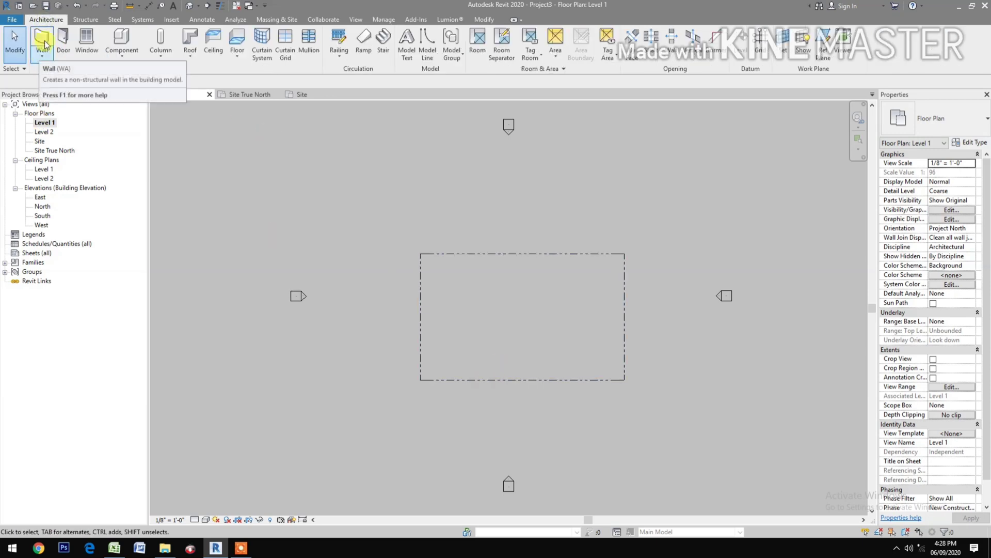
{"action": "key", "text": "w"}
{"action": "key", "text": "a"}
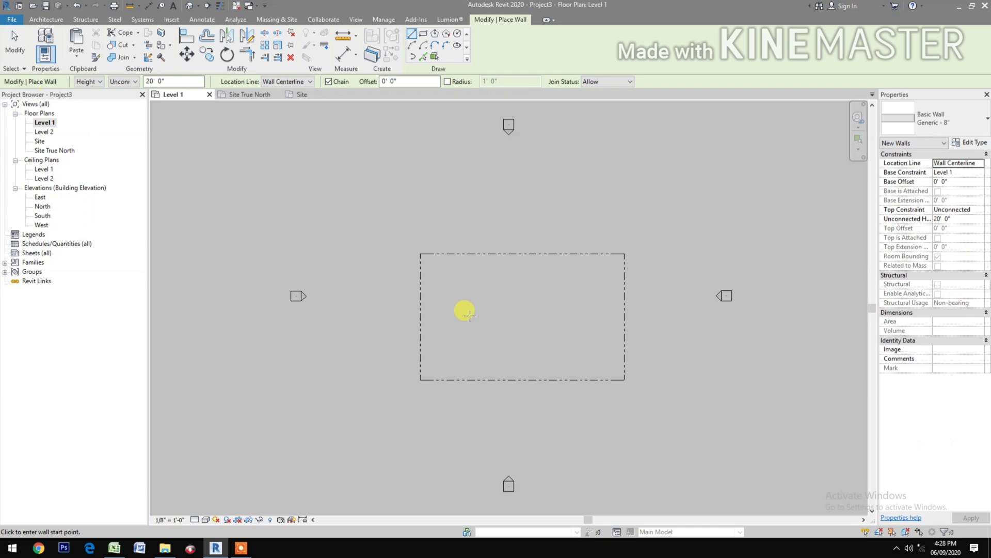
{"action": "left_click", "coordinate": [425, 36]}
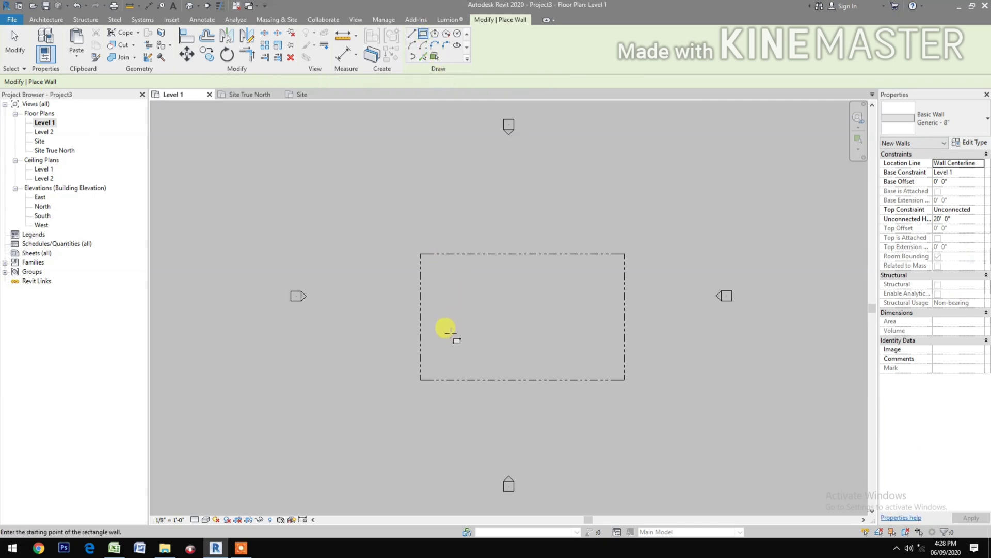
{"action": "left_click", "coordinate": [451, 332]}
{"action": "left_click", "coordinate": [512, 278]}
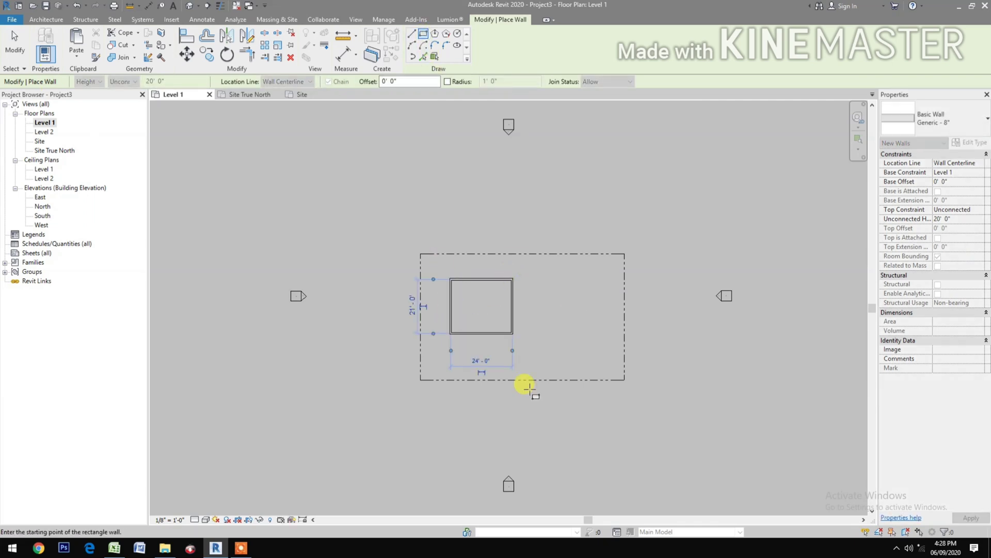
{"action": "key", "text": "Escape"}
{"action": "key", "text": "Escape"}
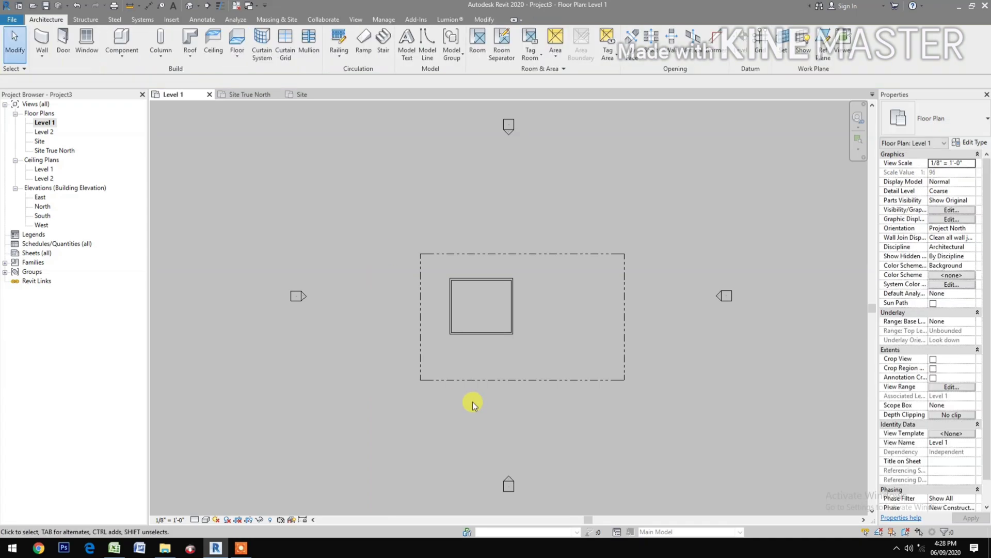